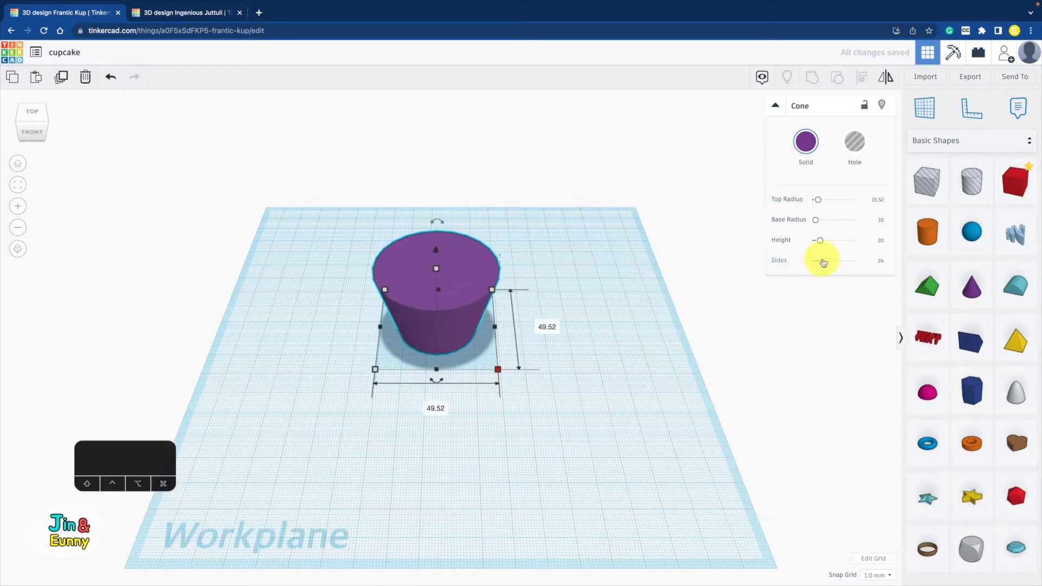
- Raise the purple cone's number of sides to the maximum so its outline is smoother
drag(824, 263, 891, 270)
click(839, 338)
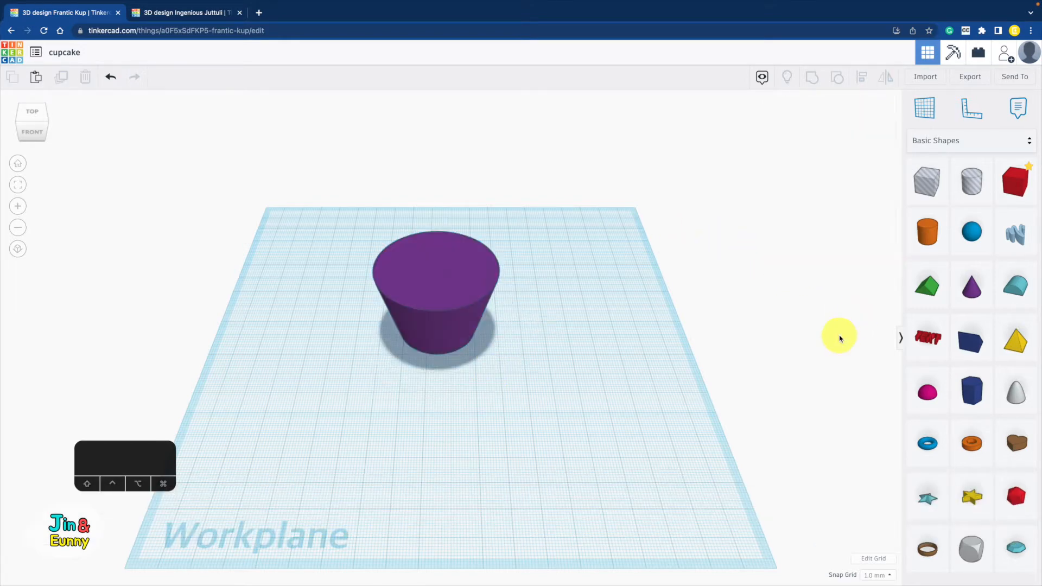
- Set a workplane on the cone's top face and place a half sphere at the middle of it
click(436, 270)
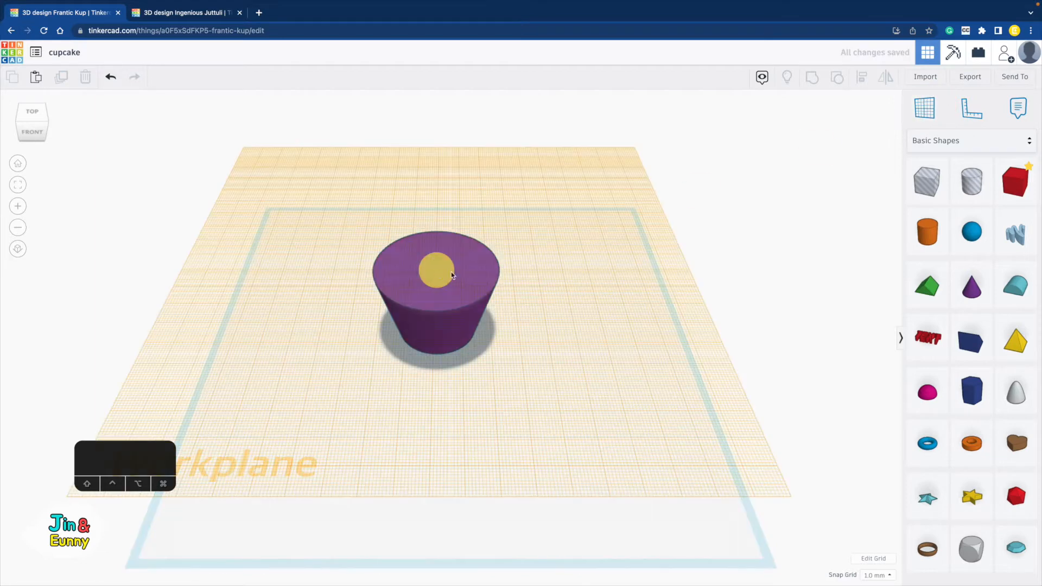
click(920, 405)
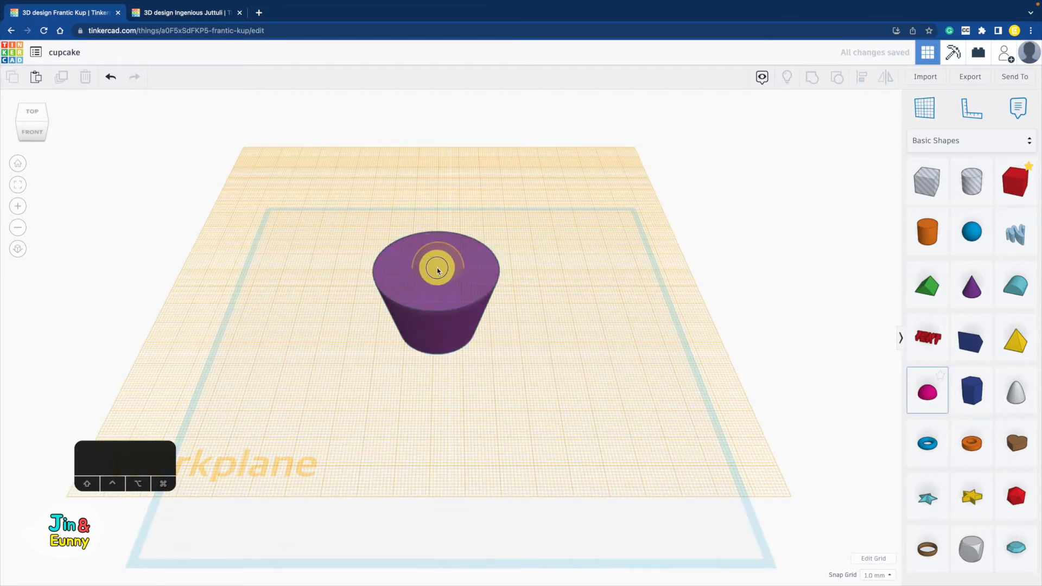
click(438, 271)
- Align the half sphere with the centre of the cone in both horizontal directions
shift+click(399, 320)
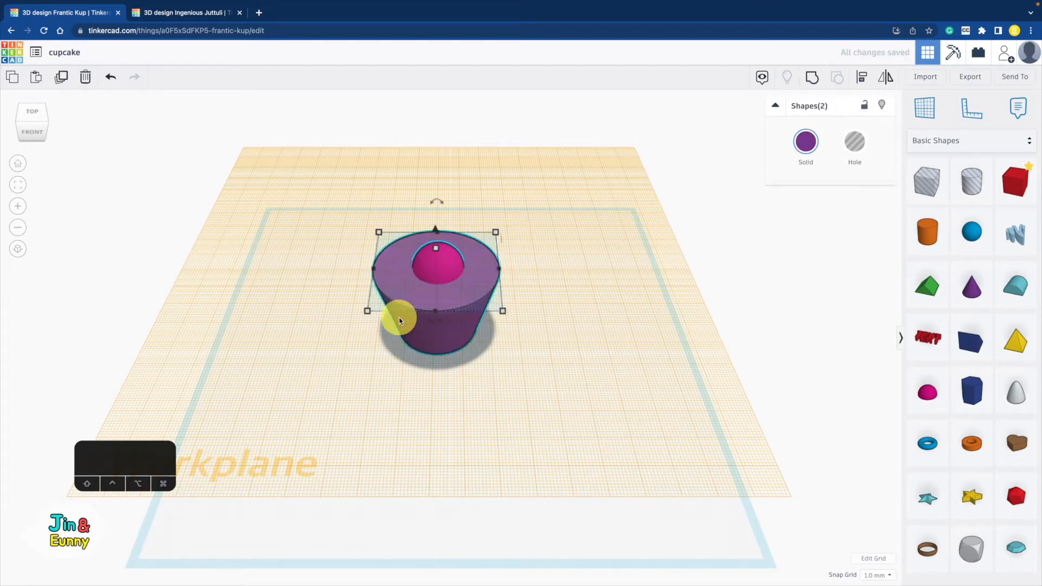
click(436, 322)
click(361, 271)
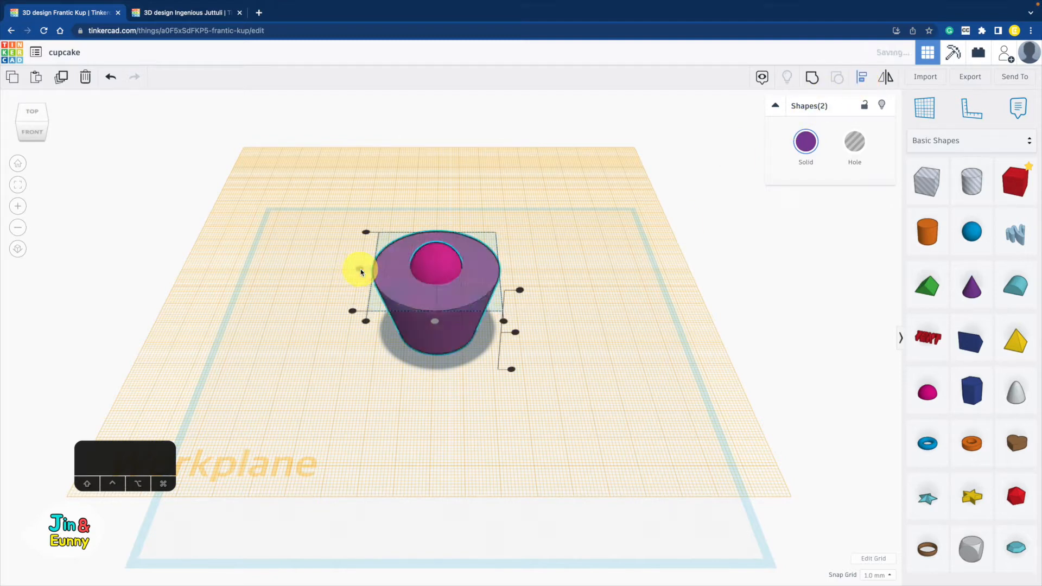
click(627, 259)
- Enlarge the half sphere about its centre to 49.52 × 49.52 mm and flatten it into a low dome
click(443, 261)
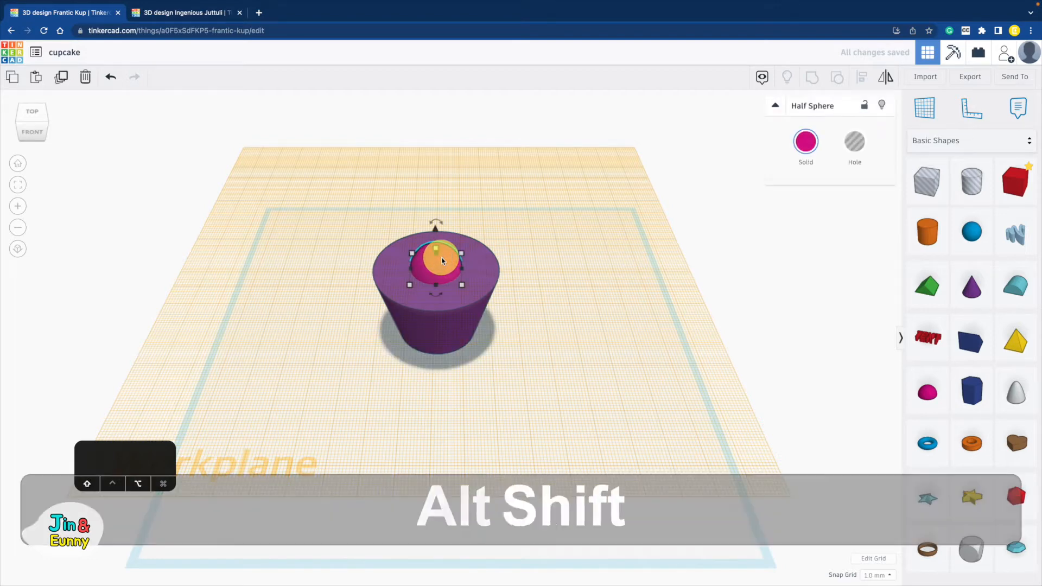
alt+shift+drag(462, 285, 505, 311)
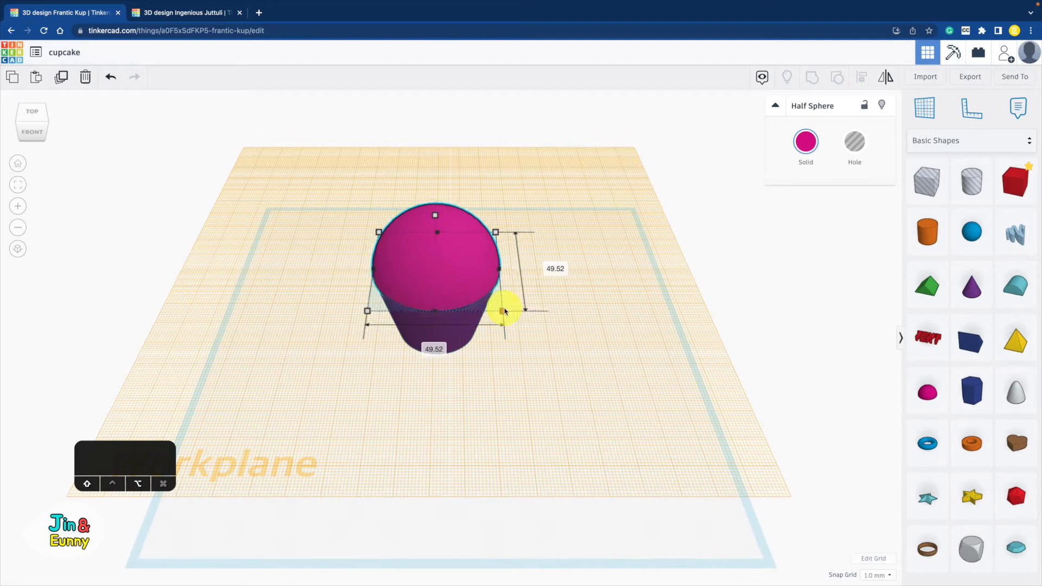
drag(435, 216, 441, 242)
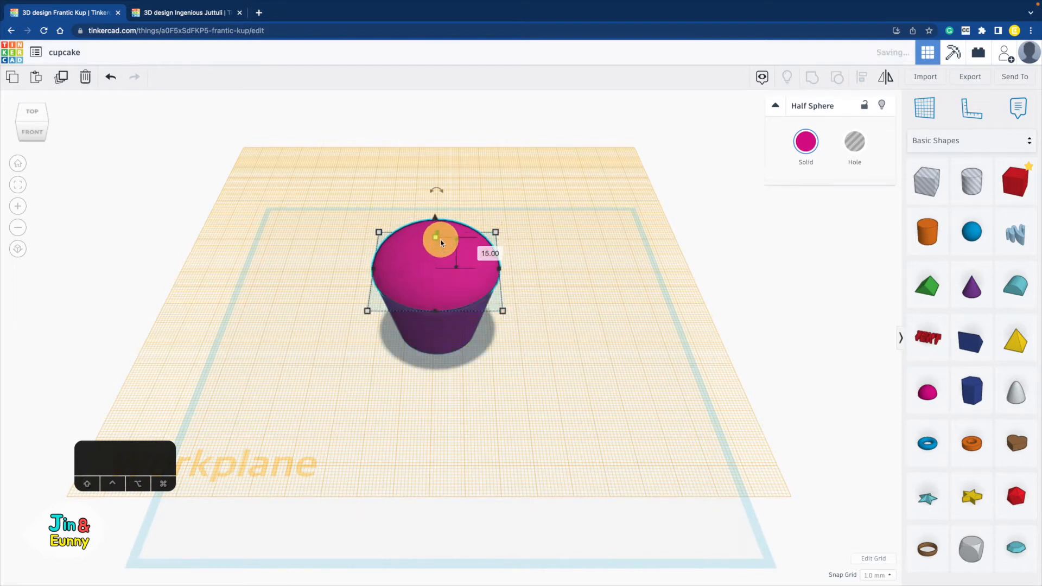
right_drag(441, 242, 442, 193)
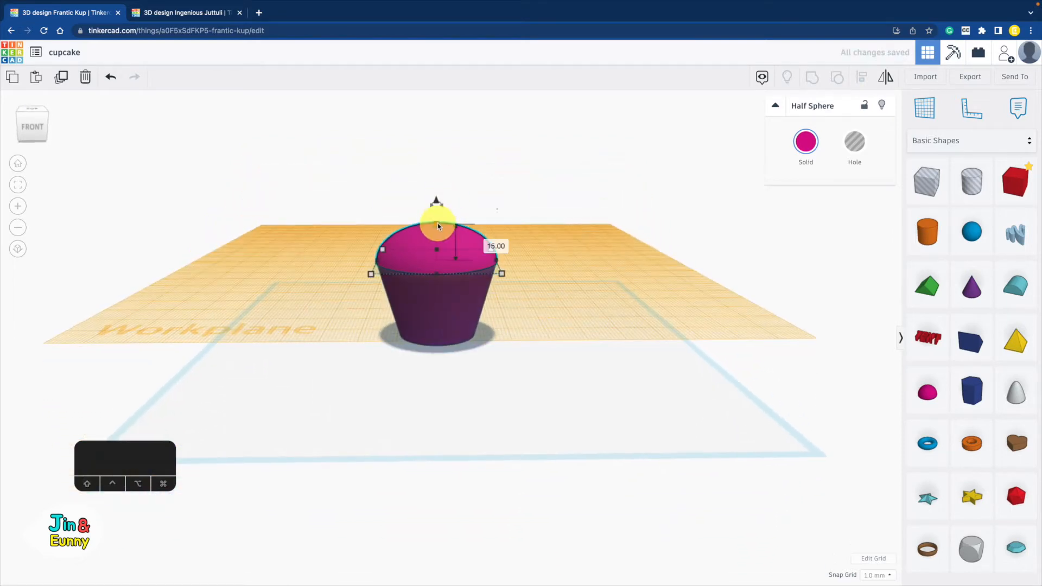
drag(438, 226, 436, 235)
click(579, 236)
- Select the cone and the half sphere together and colour both brown
right_drag(579, 237, 631, 269)
drag(485, 274, 413, 360)
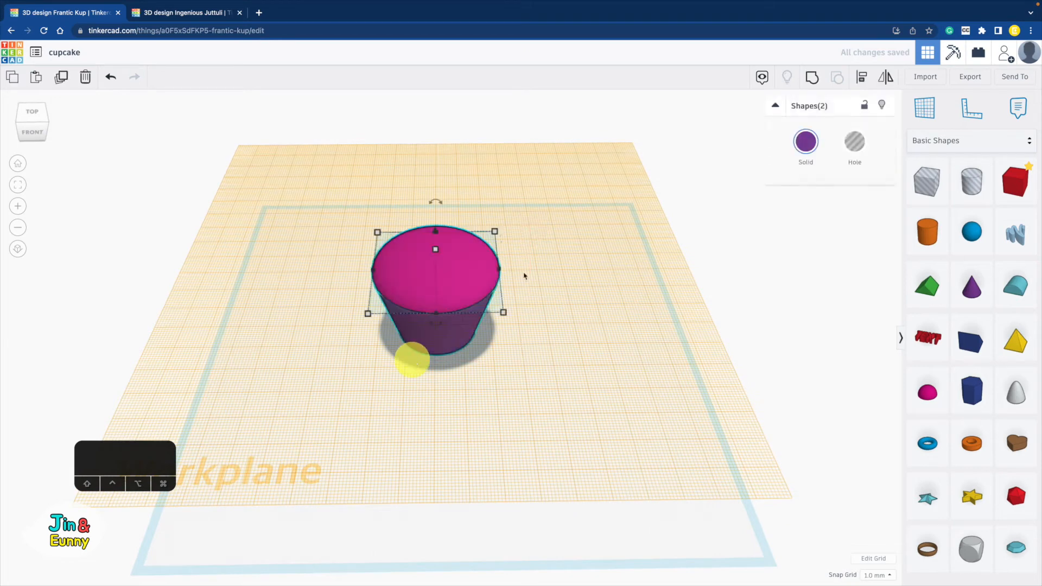
click(807, 143)
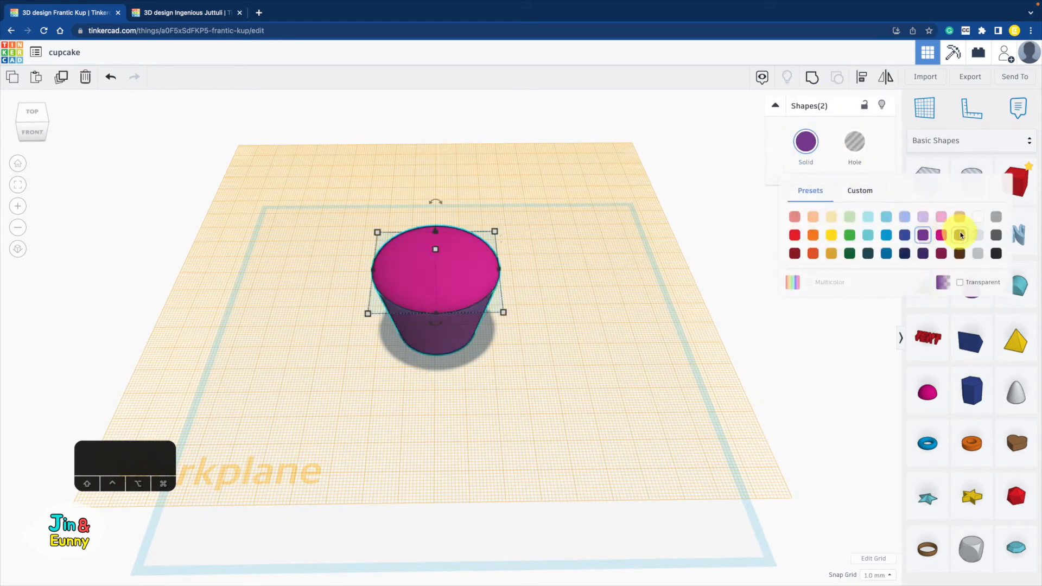
click(960, 235)
click(856, 198)
click(674, 297)
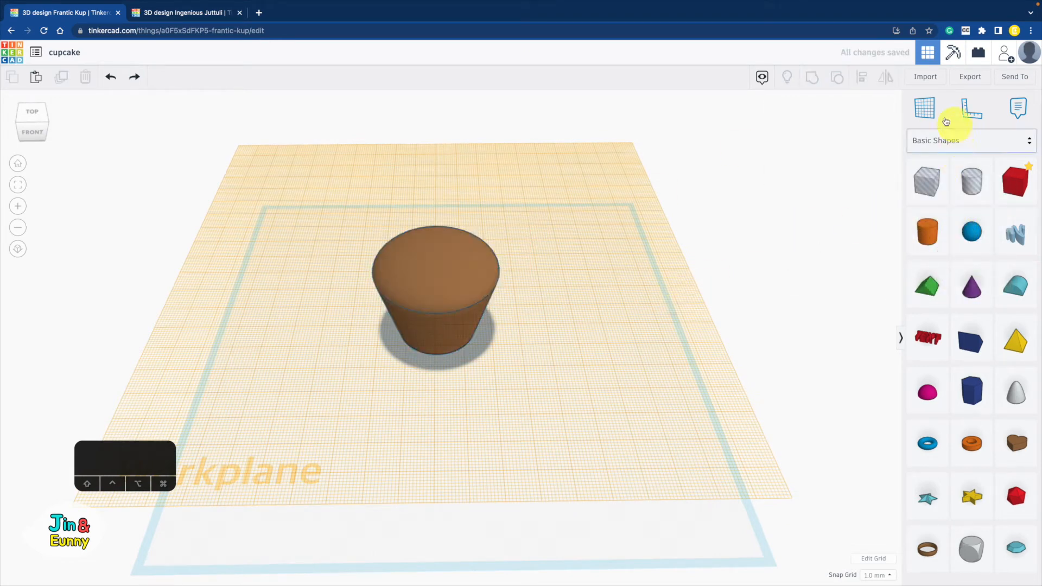
- Reset the workplane to the base grid and move the cone with its dome to the grid's back-left corner
click(577, 368)
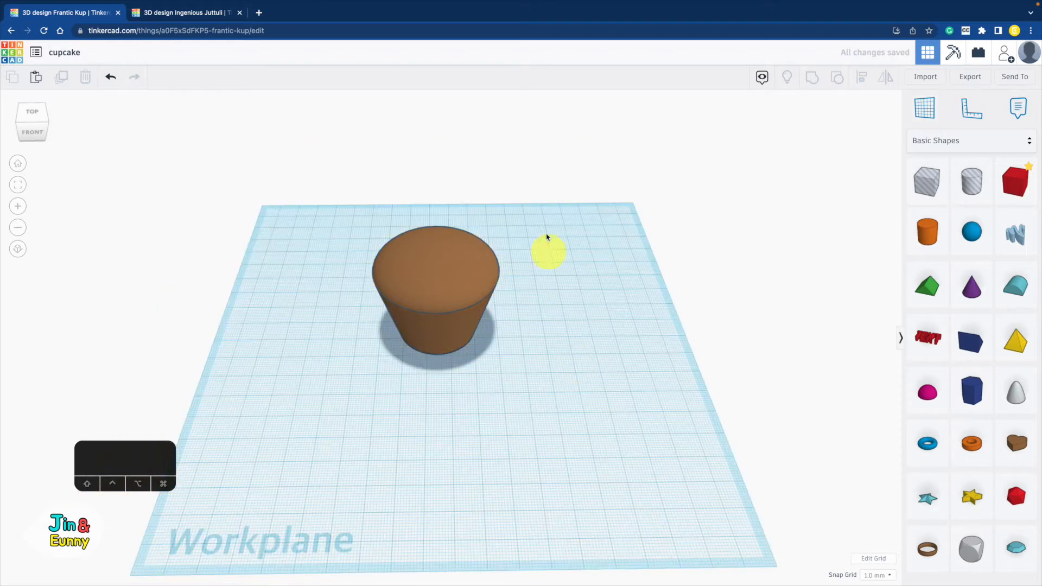
click(401, 358)
drag(431, 337, 316, 267)
click(455, 263)
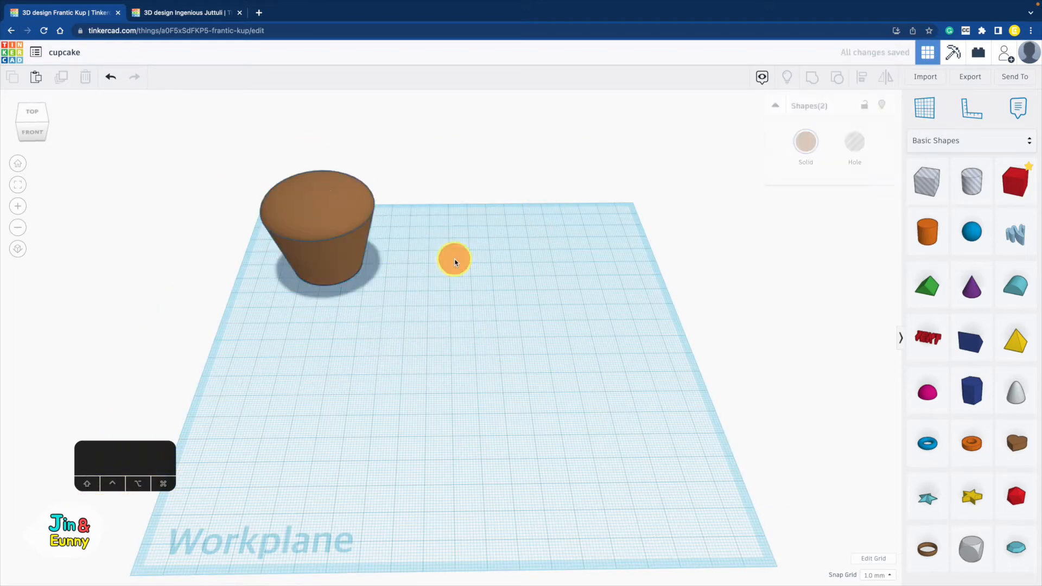
- Move the half sphere off the cone to the grid in front and duplicate it twice in a row at 55 mm spacing
click(311, 204)
drag(314, 204, 473, 392)
key(ctrl+d)
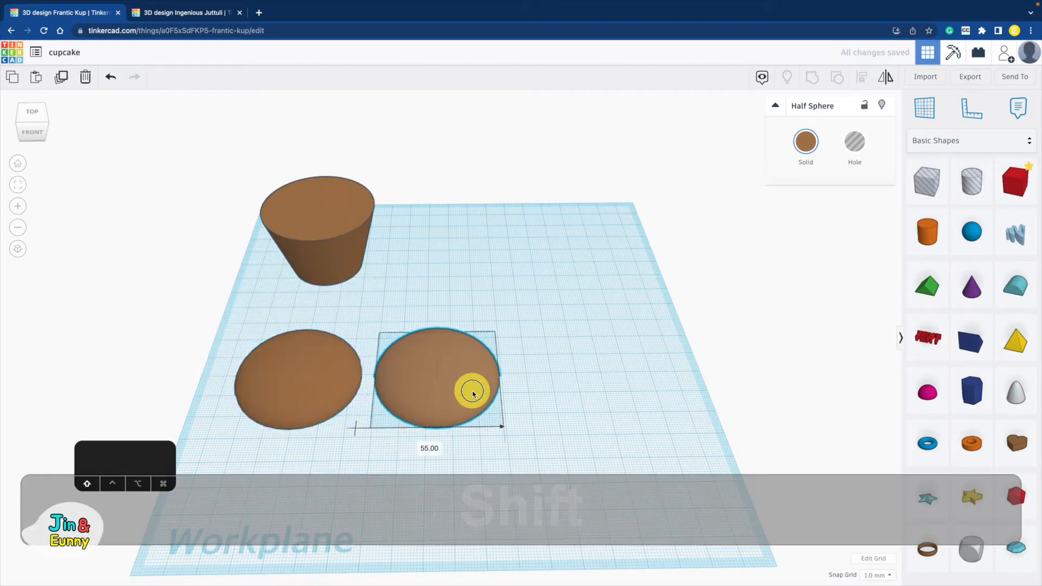
key(ctrl+d)
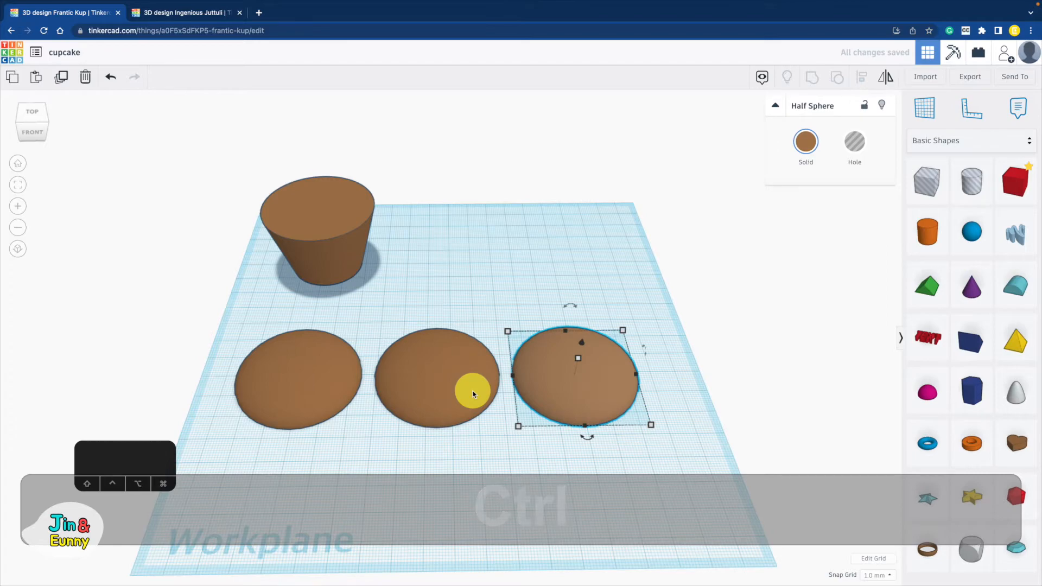
- Place a torus in front of the middle half sphere and scale it up proportionally
scroll(286, 409, up, 4)
shift+right_drag(286, 409, 399, 354)
shift+click(746, 336)
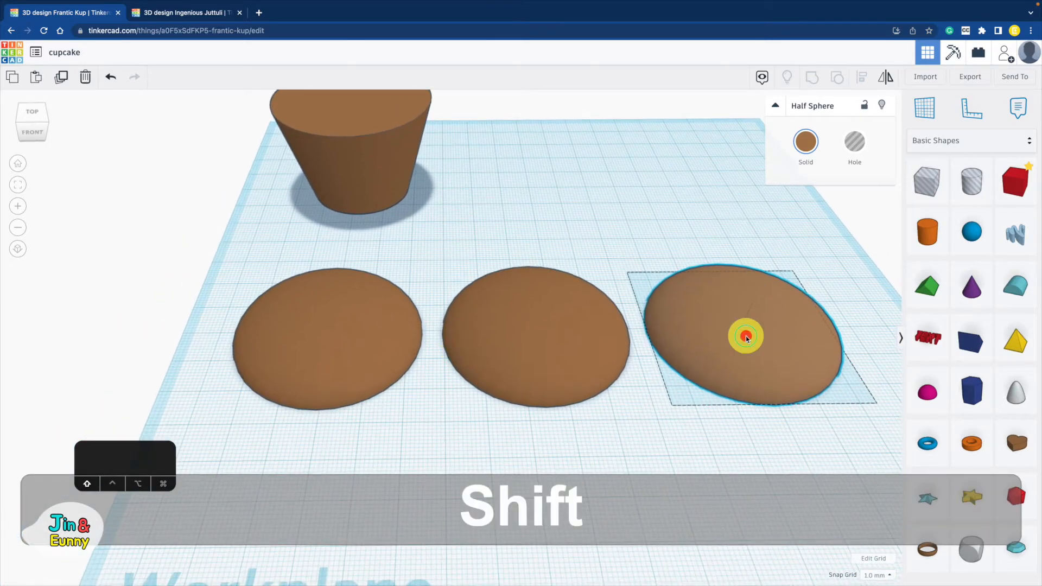
shift+right_drag(746, 336, 670, 249)
drag(928, 444, 467, 379)
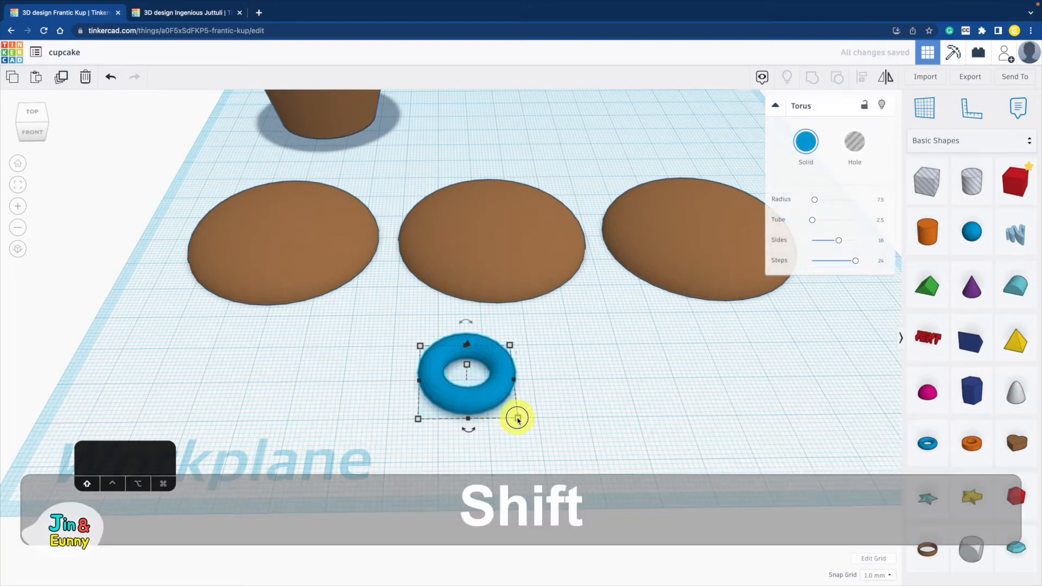
shift+drag(518, 418, 570, 456)
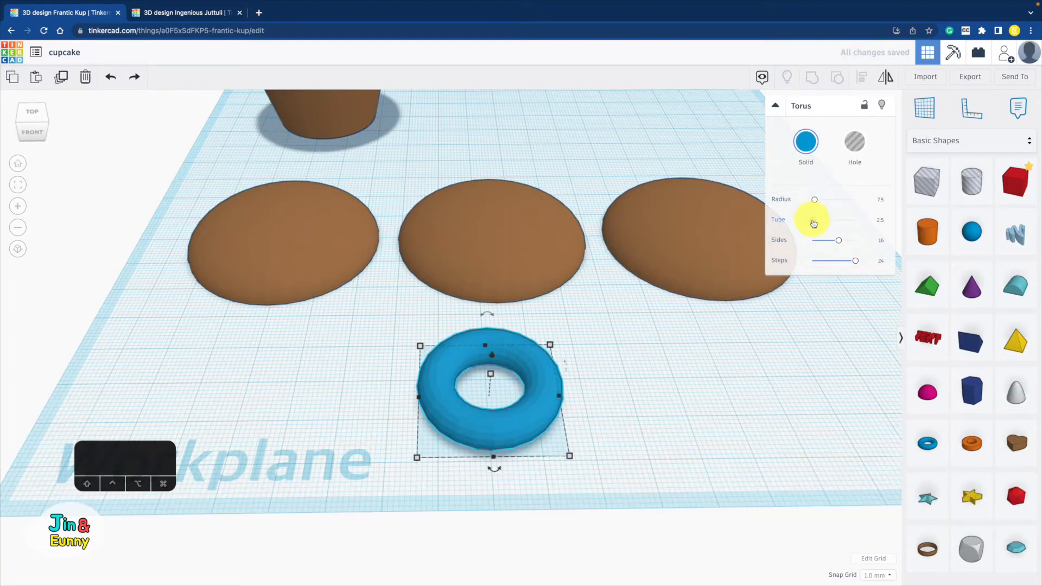
- Set the torus's tube to 100 and sides to 24, enlarge it proportionally and flatten it slightly
drag(813, 220, 902, 250)
shift+drag(597, 478, 644, 493)
drag(518, 350, 516, 374)
mouse_move(547, 438)
mouse_down()
mouse_move(282, 244)
mouse_move(538, 422)
mouse_move(546, 440)
mouse_up()
- Stack two duplicates on the torus, each raised and shrunk about its centre to form frosting layers
key(ctrl+d)
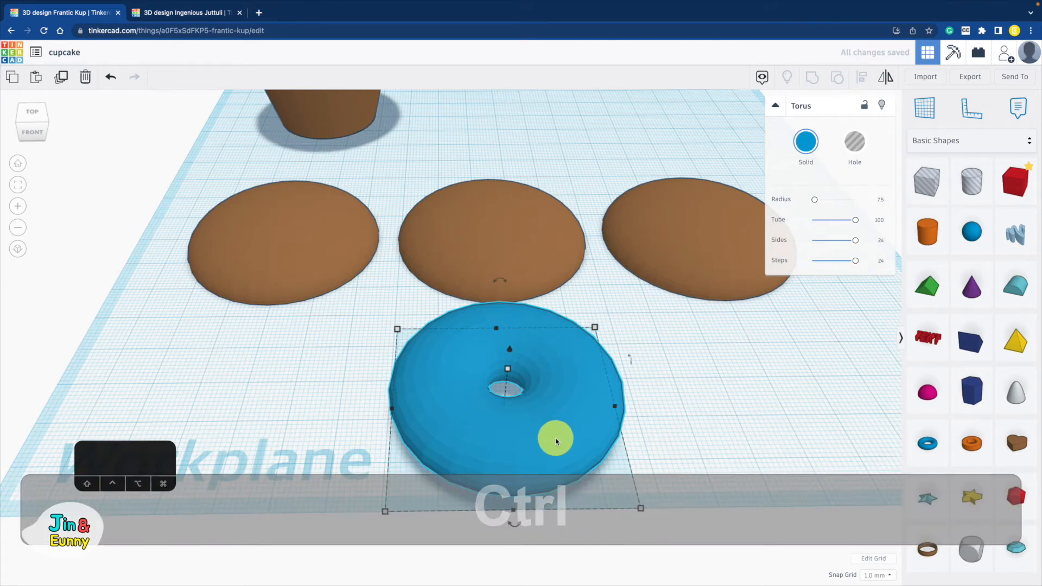
right_drag(540, 429, 530, 409)
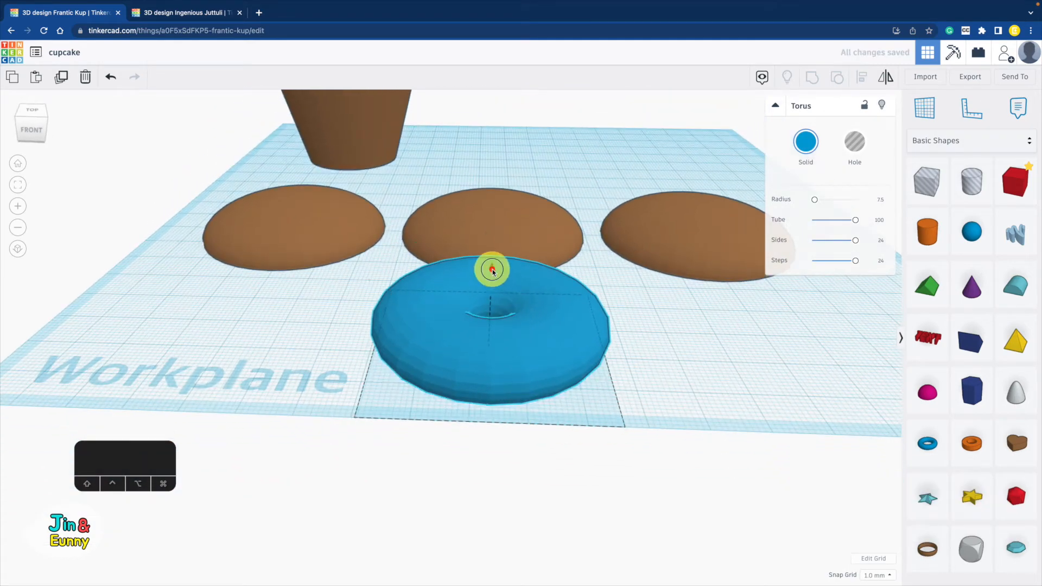
drag(491, 269, 491, 230)
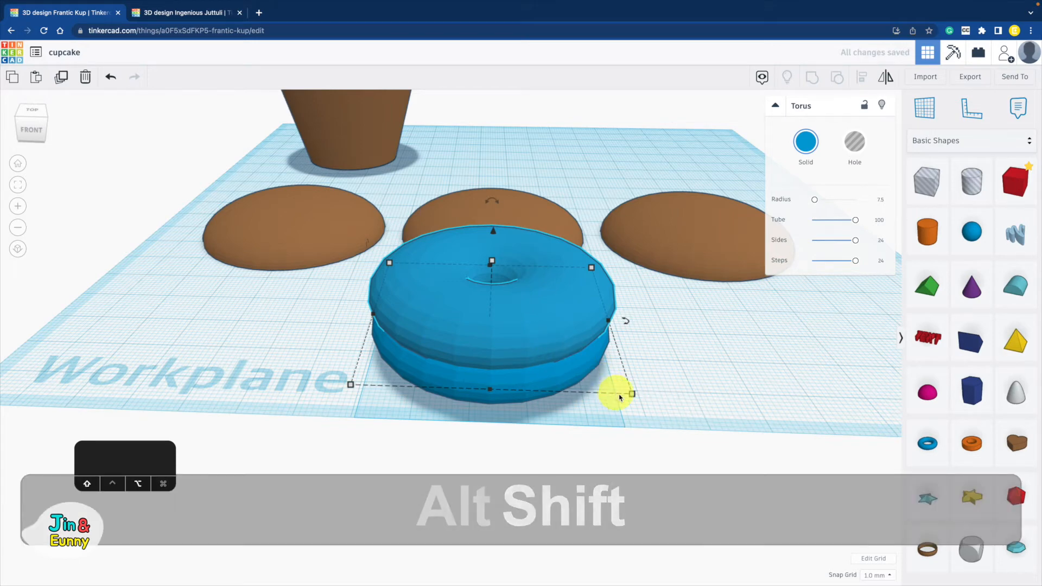
alt+shift+drag(630, 395, 593, 372)
key(ctrl+d)
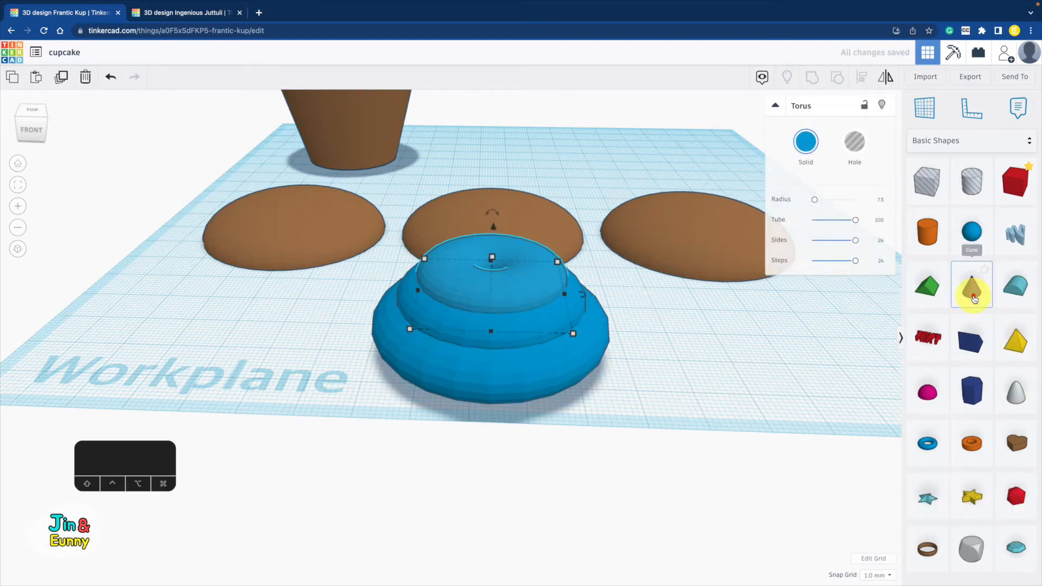
- Add a cone at the centre of the torus stack, placed on the top layer with a height of about 6 mm
drag(974, 299, 490, 350)
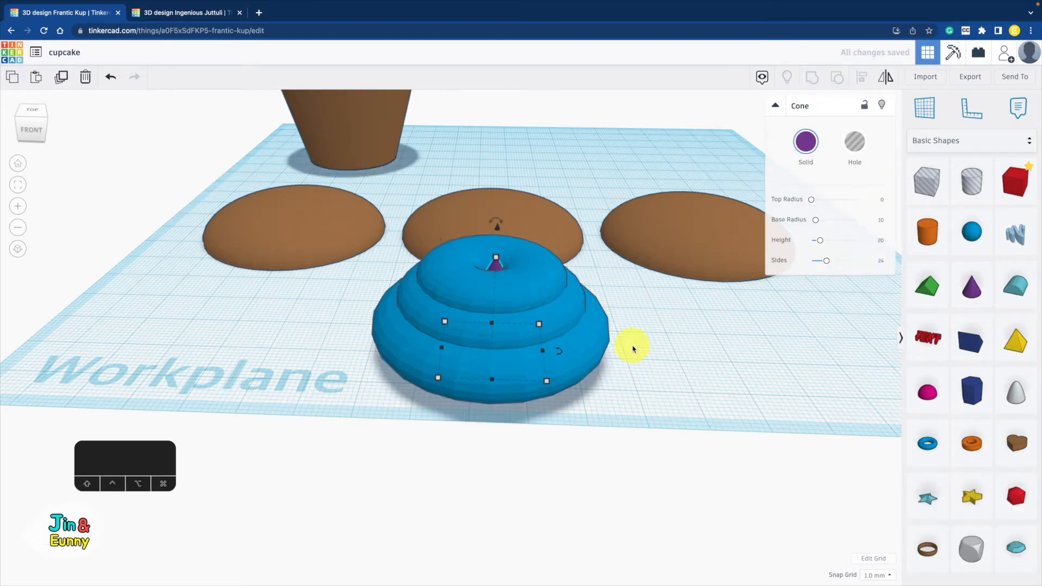
right_drag(633, 349, 584, 308)
mouse_move(512, 242)
mouse_down()
mouse_move(516, 139)
mouse_move(515, 254)
mouse_up()
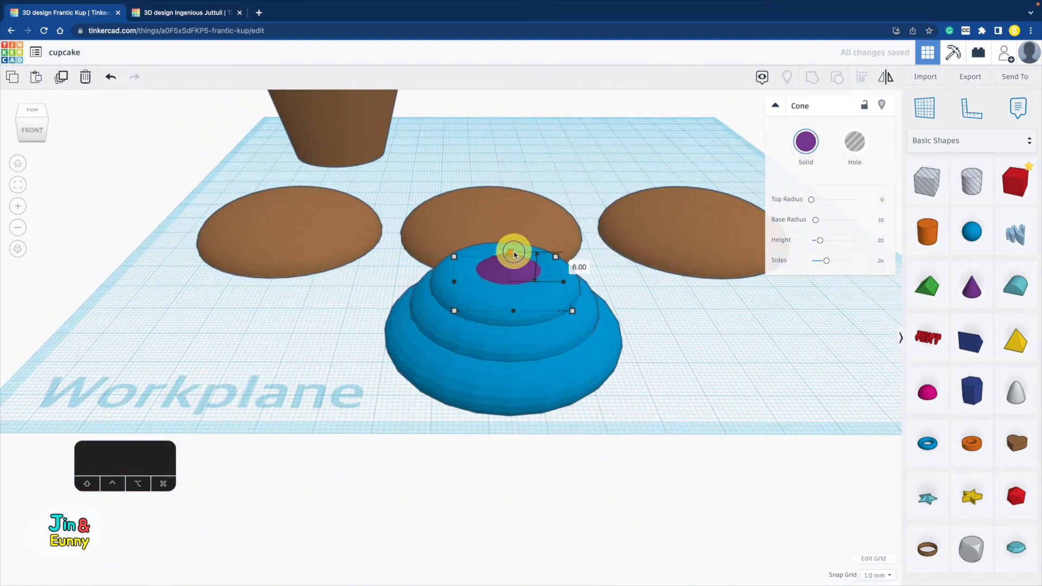
- Align the cone and the three stacked tori on their common centre in both horizontal directions
right_drag(616, 304, 616, 333)
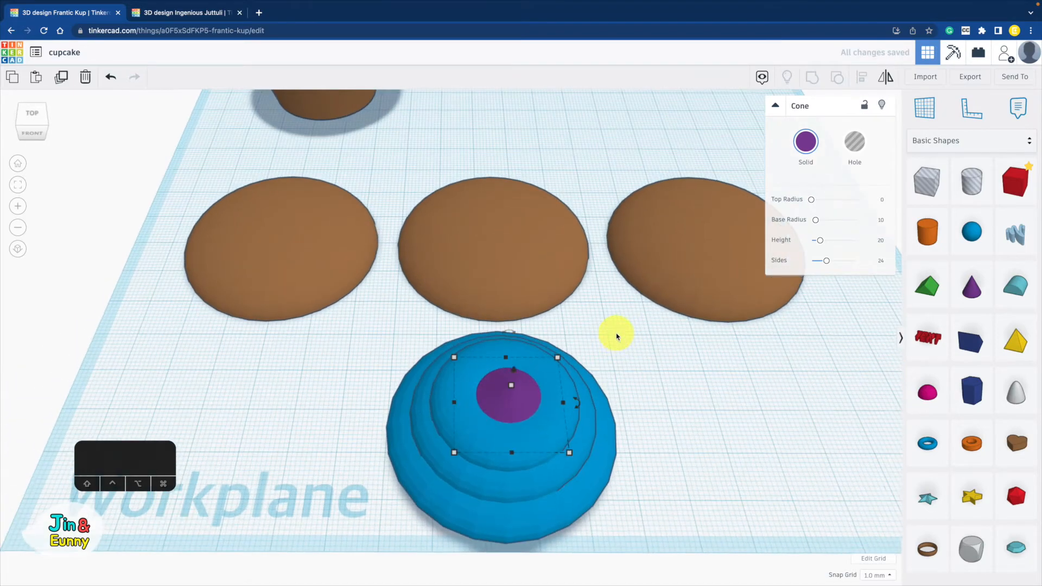
click(472, 433)
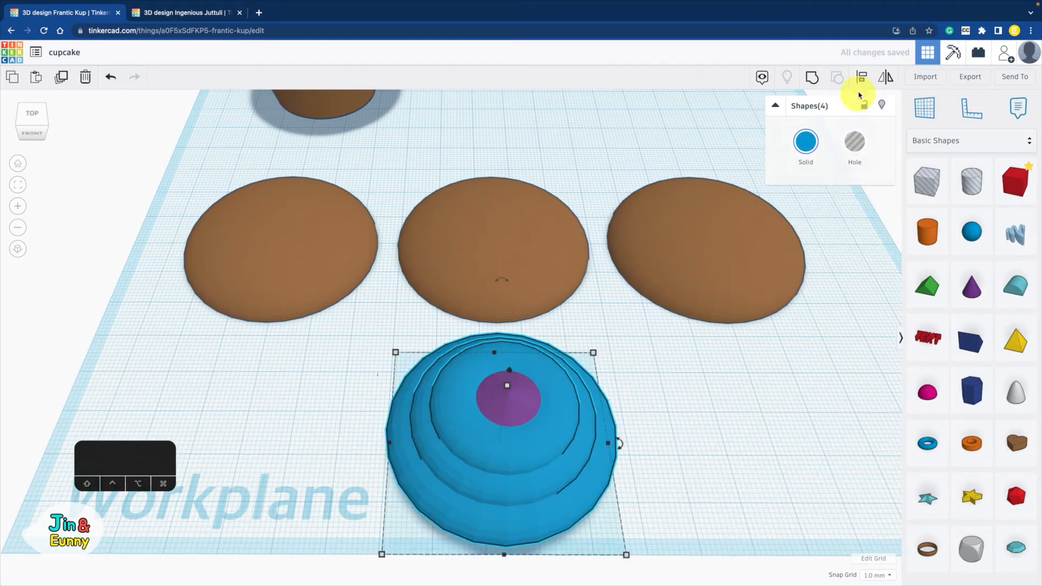
shift+right_drag(674, 451, 653, 374)
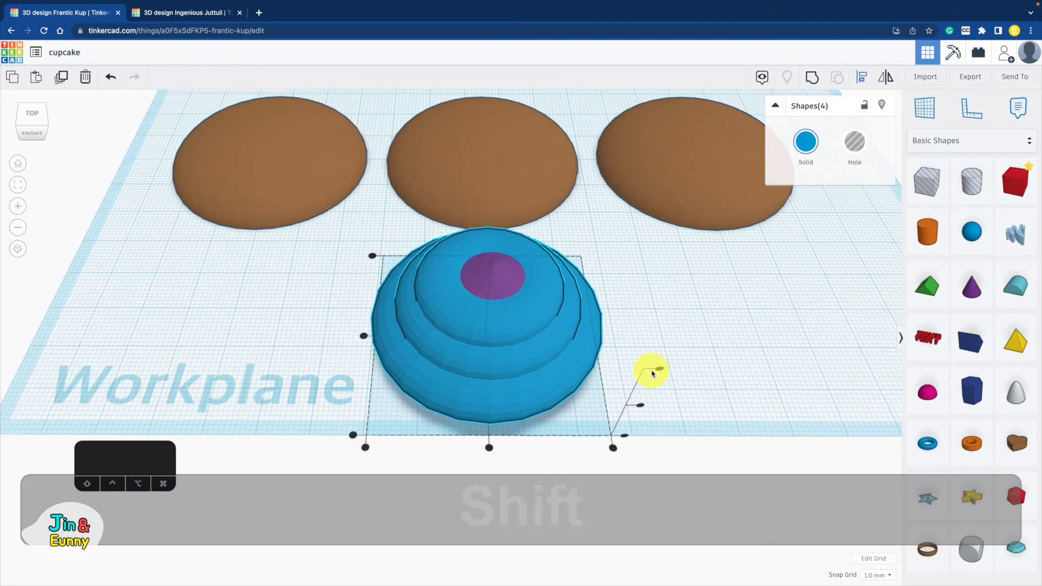
drag(489, 449, 493, 451)
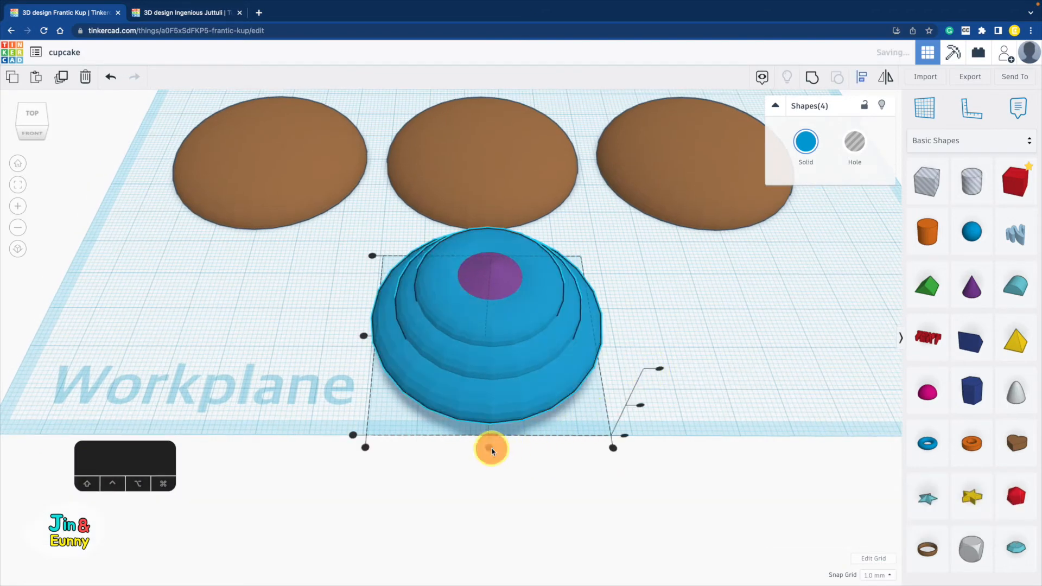
click(364, 338)
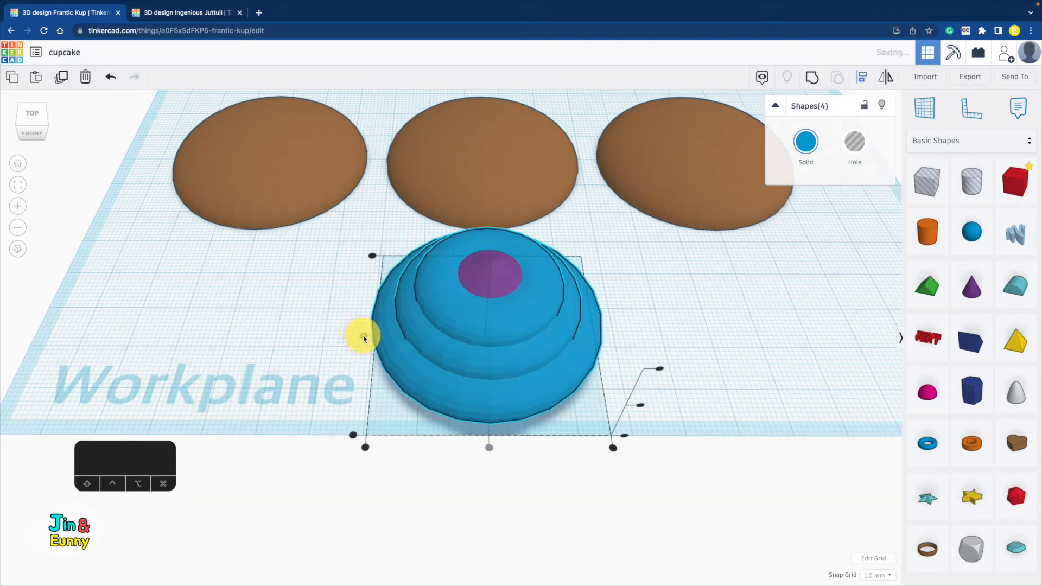
- Group the tori and cone into one frosting shape and colour it cream yellow
click(813, 76)
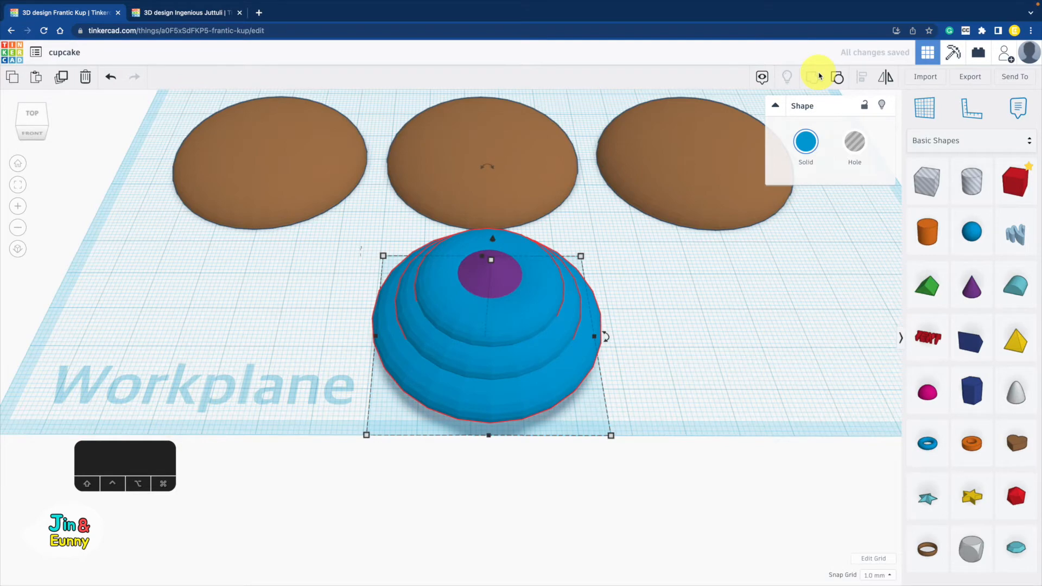
click(808, 139)
click(832, 218)
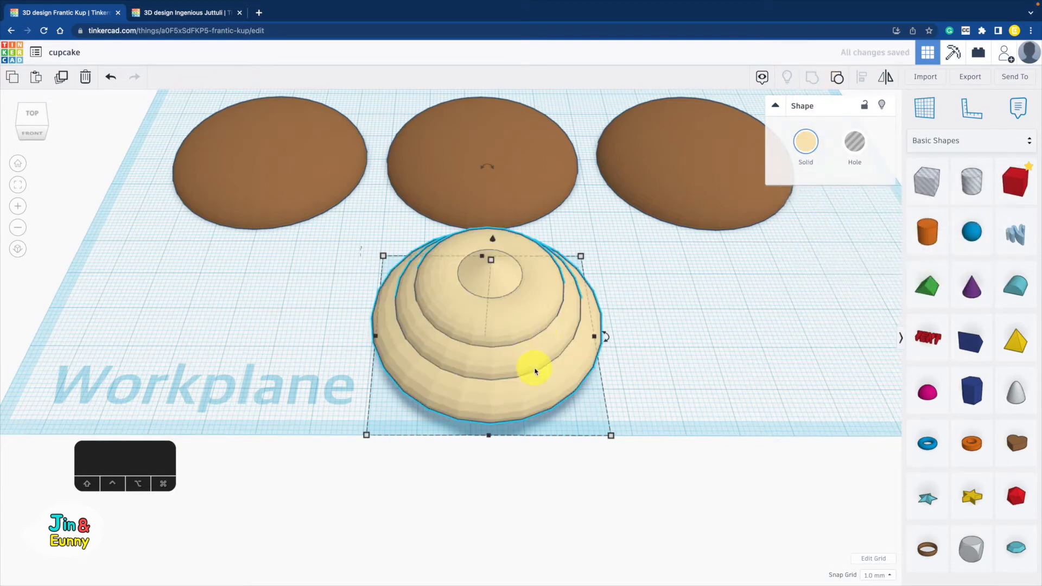
- Move the cream frosting onto the brown half sphere directly in front of the cone
drag(534, 371, 277, 163)
right_drag(442, 252, 446, 277)
scroll(446, 204, down, 4)
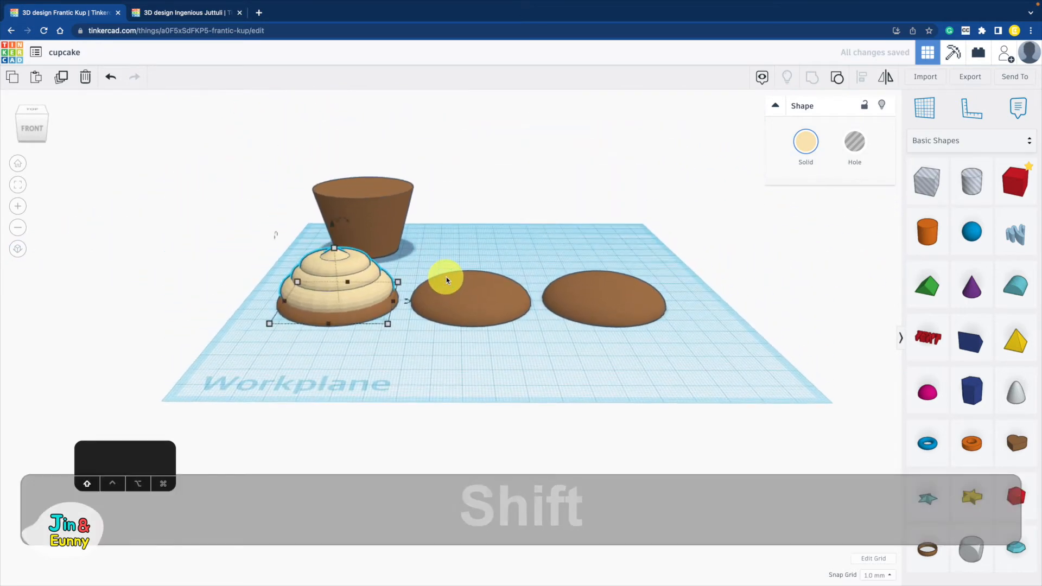
- Align the cream frosting and the brown half sphere beneath it on their common centre in both horizontal directions
right_drag(363, 292, 362, 426)
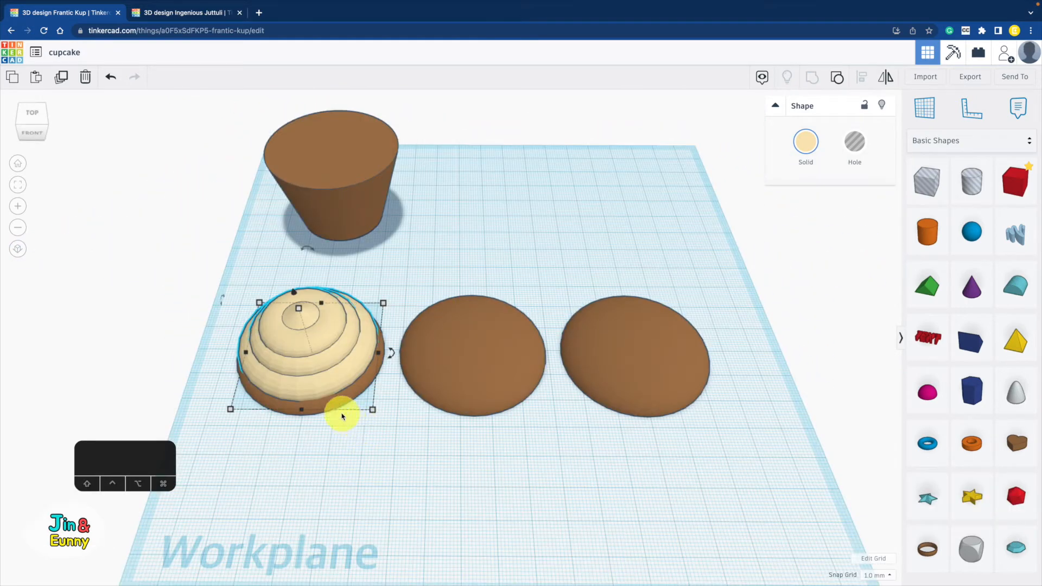
shift+click(341, 414)
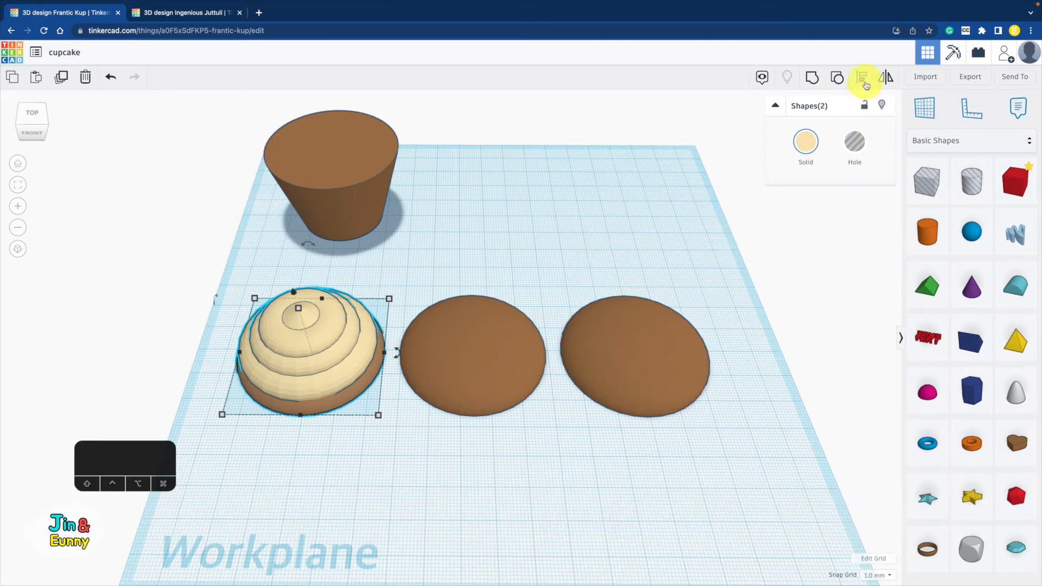
click(299, 429)
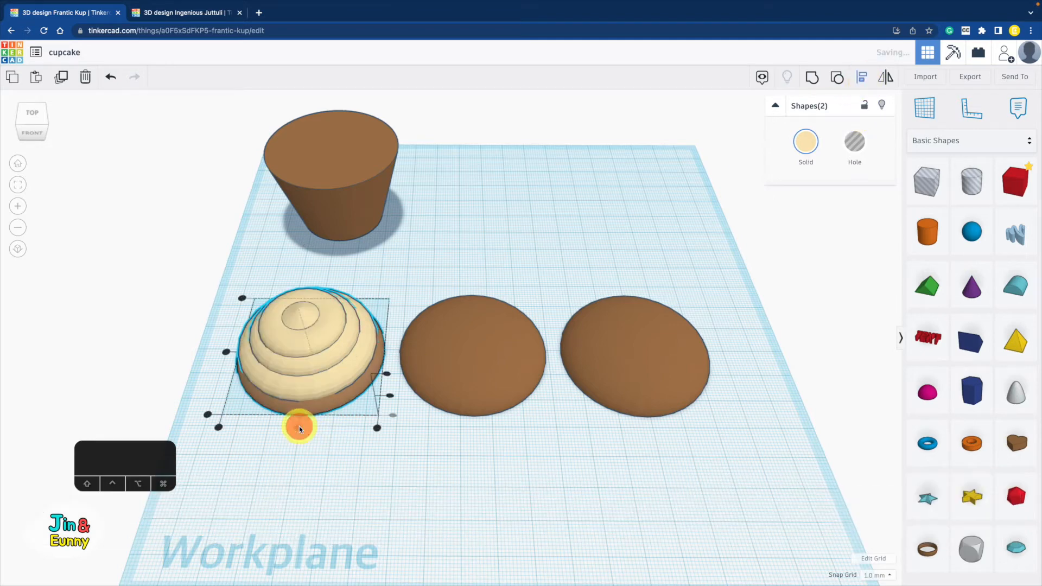
click(227, 353)
click(343, 493)
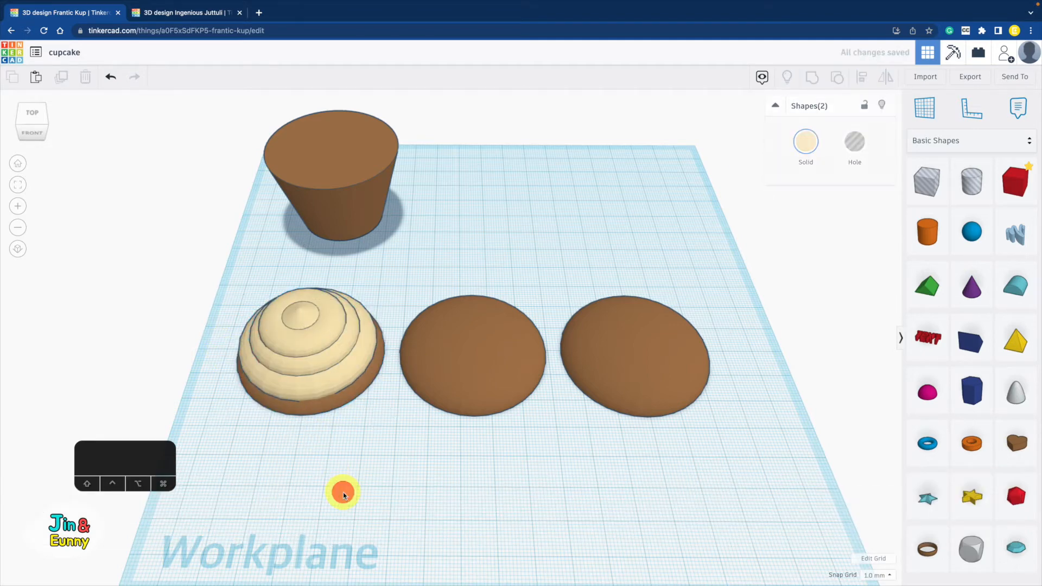
- Duplicate the cream frosting twice at about 55 mm spacing, placing one copy on each of the other two brown half spheres
click(319, 359)
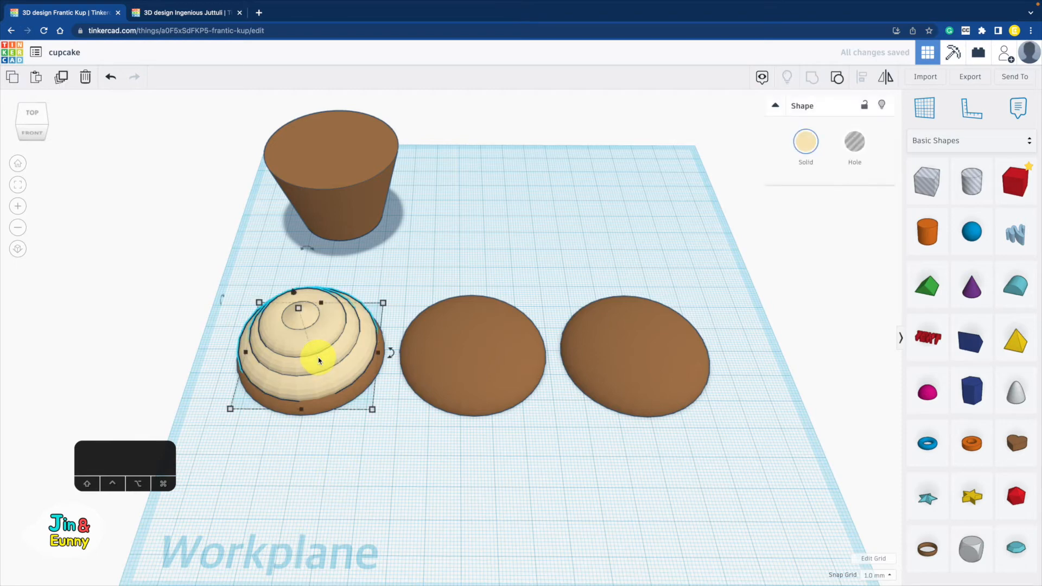
key(ctrl+d)
shift+drag(328, 362, 515, 394)
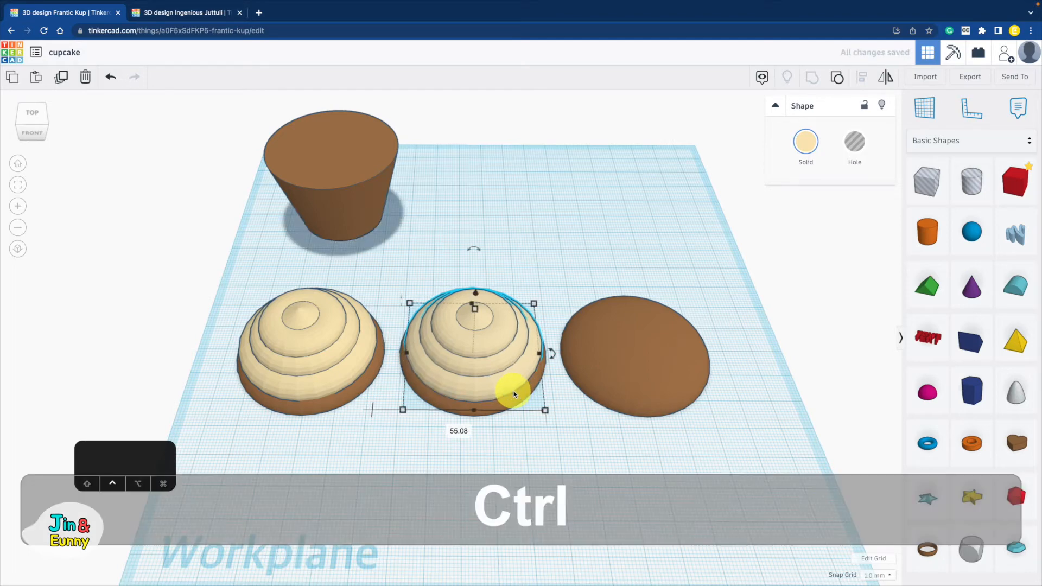
key(ctrl+d)
click(574, 497)
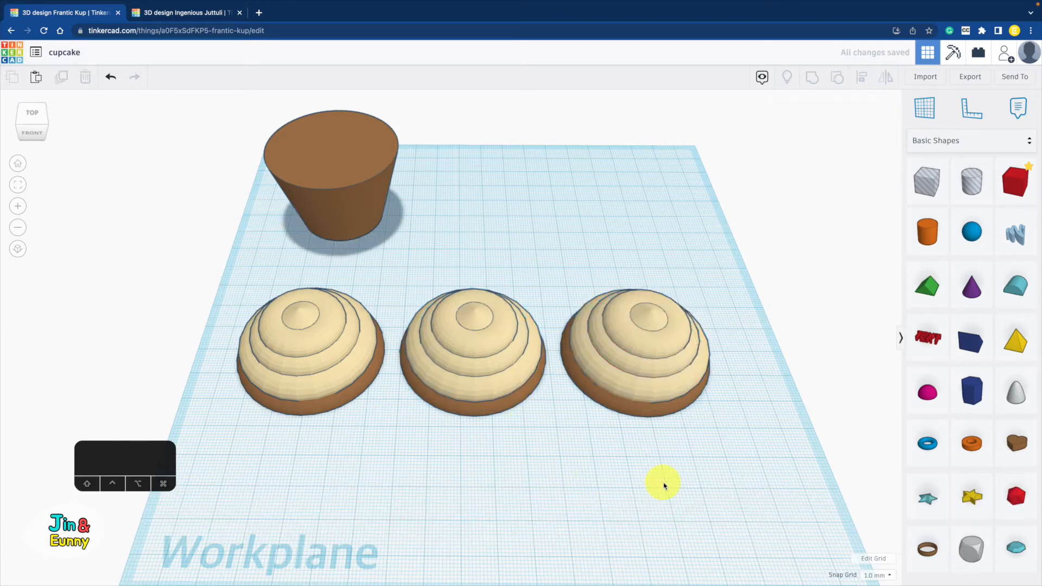
- Colour the frosting on the middle half sphere dark chocolate brown
click(492, 378)
click(806, 142)
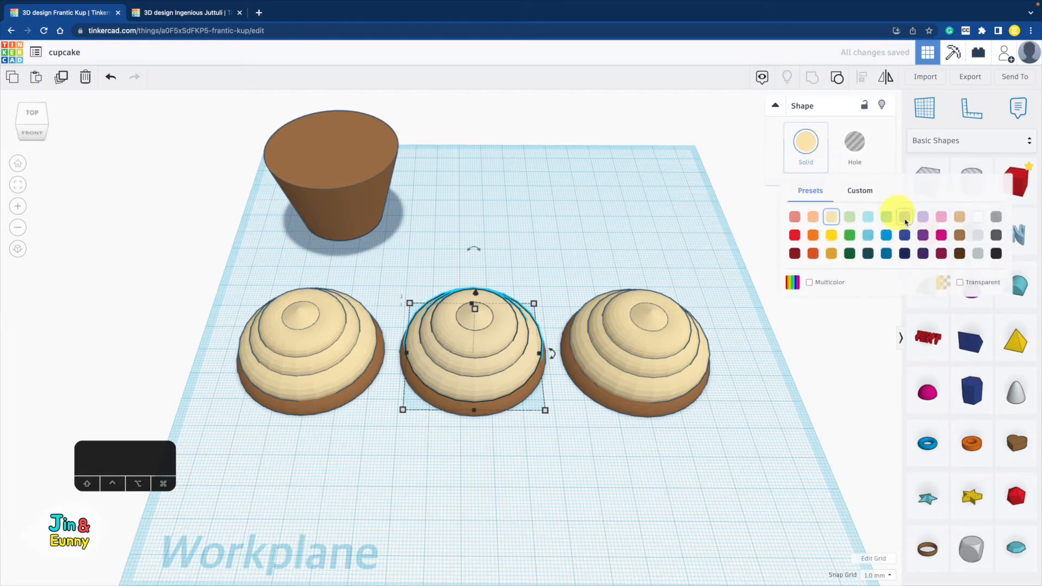
click(958, 239)
click(807, 142)
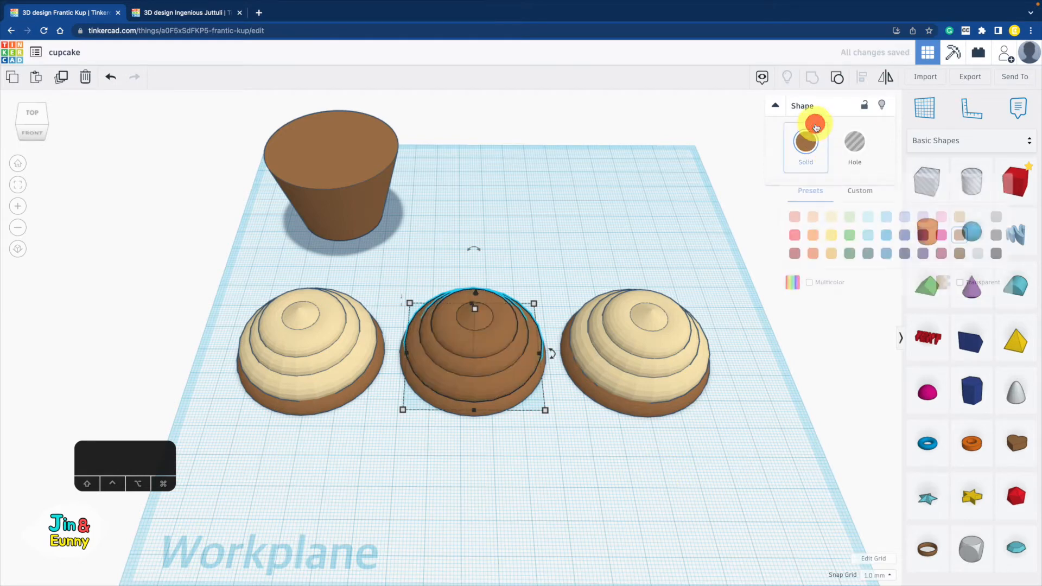
click(959, 254)
- Colour the frosting on the rightmost half sphere salmon pink
click(645, 353)
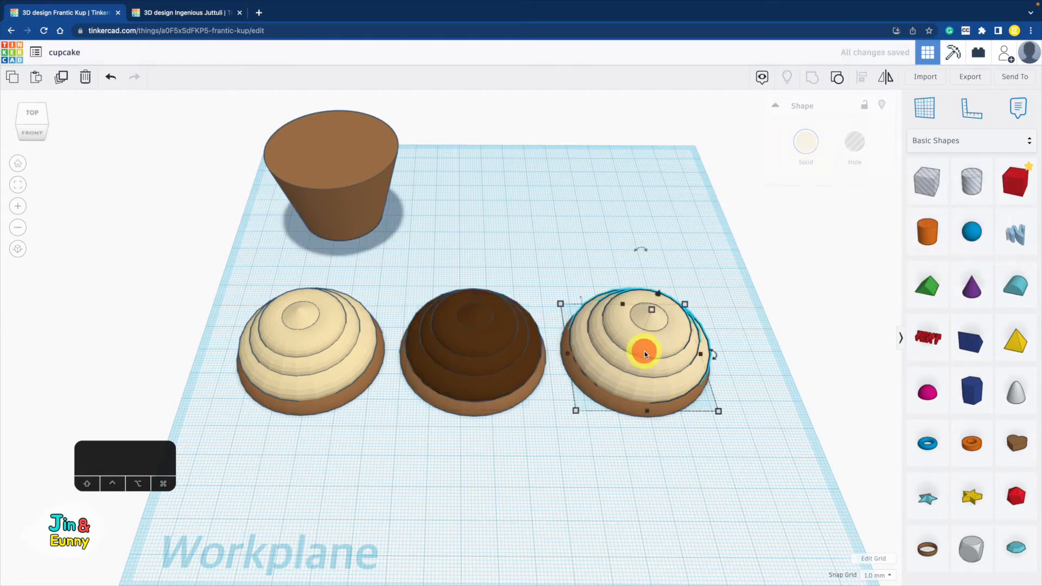
click(812, 143)
click(794, 216)
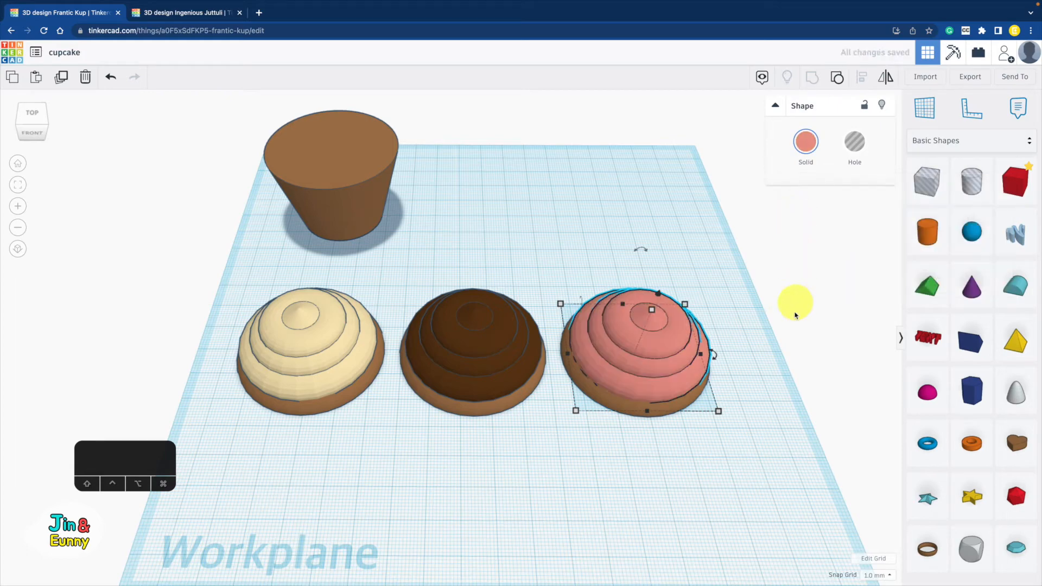
click(789, 375)
- Add a paraboloid on top of the pink frosting, raise it 15 mm above the workplane and colour it red
right_drag(788, 374, 791, 342)
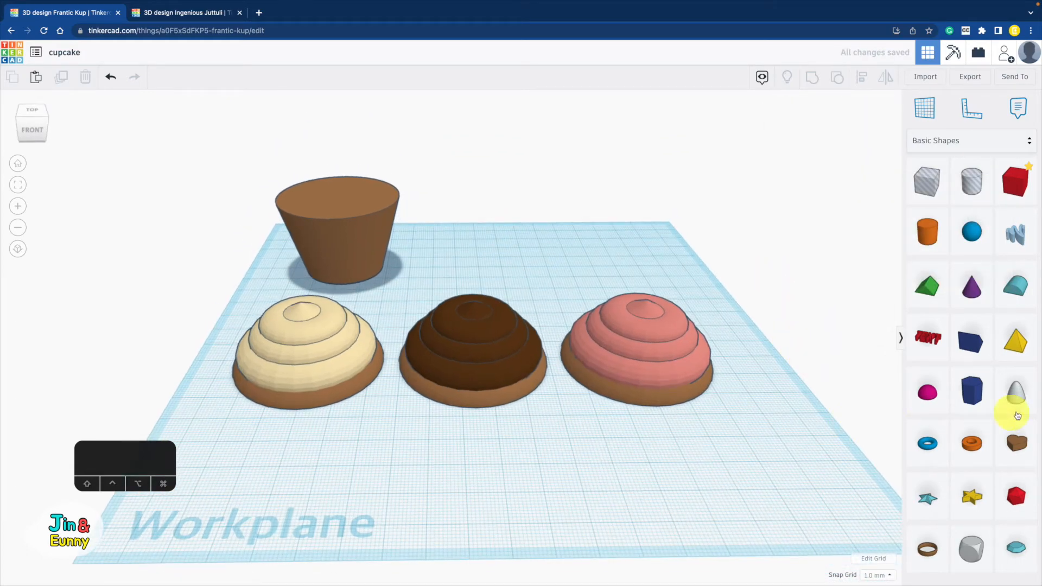
drag(1017, 396, 642, 324)
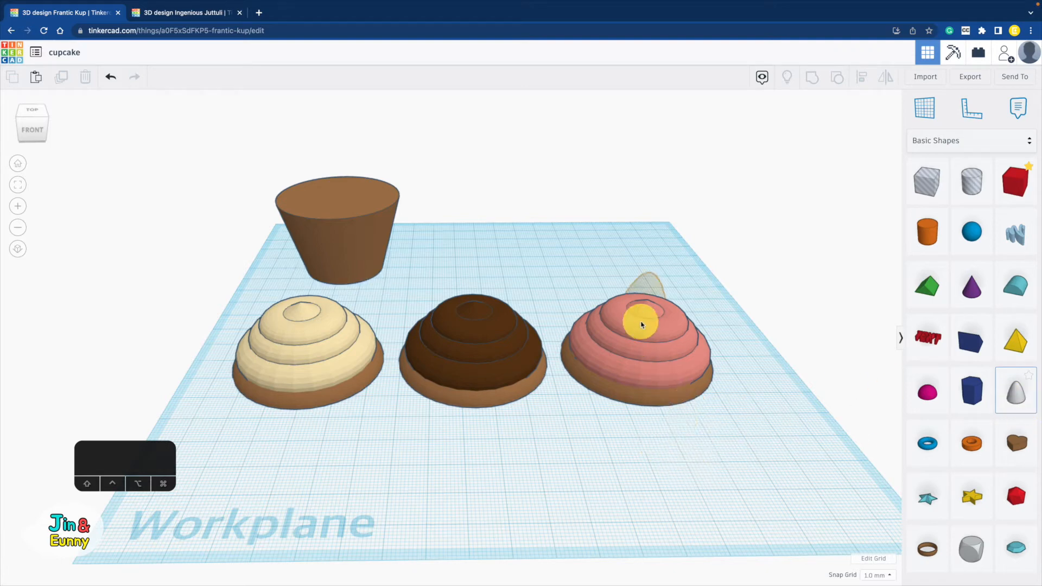
drag(641, 362, 640, 363)
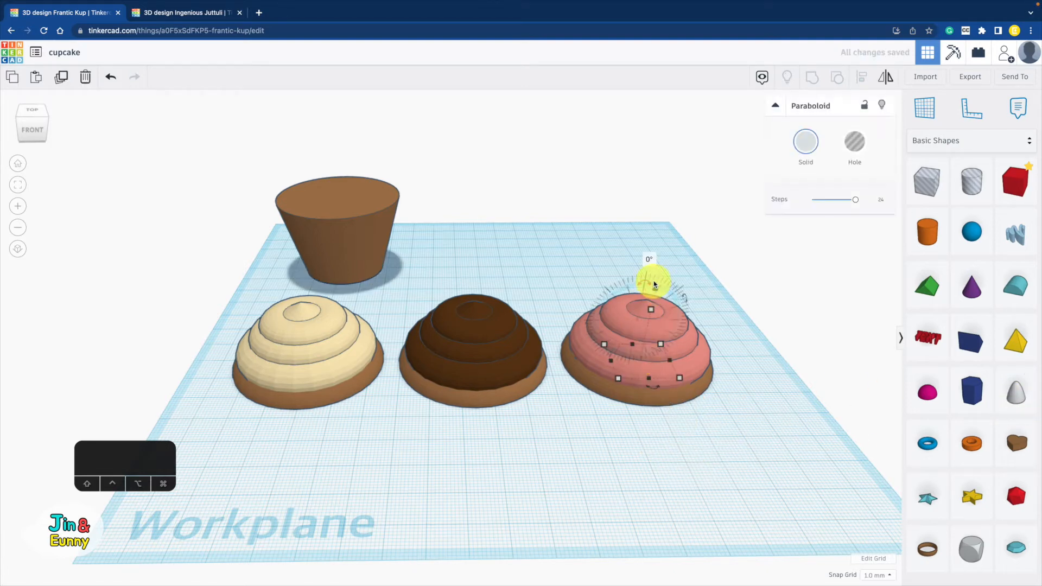
drag(654, 284, 666, 243)
click(802, 163)
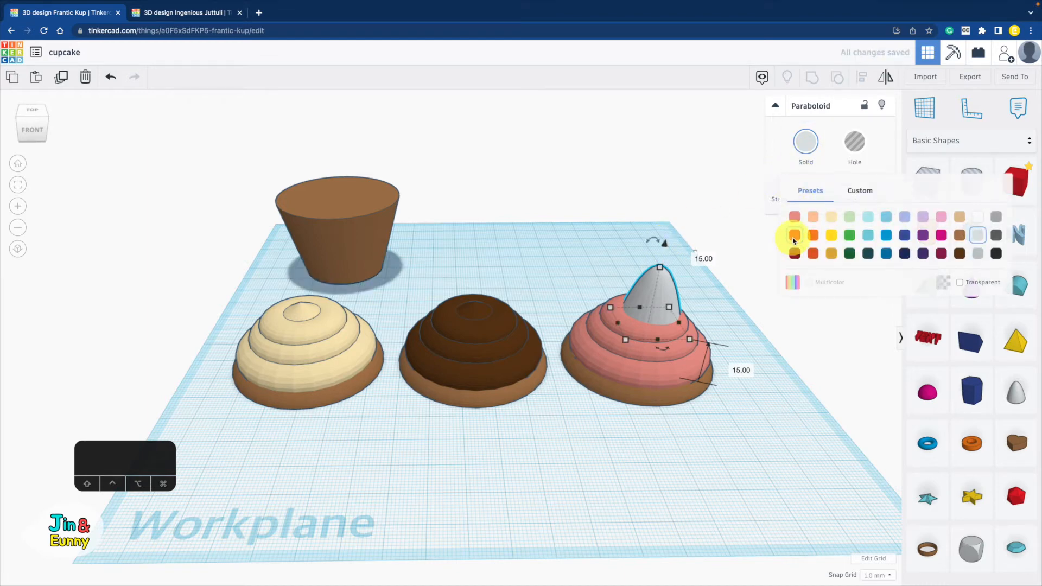
click(793, 238)
- Centre the red paraboloid on the pink frosting and its half sphere, and lower it 2 mm to 13 mm above the workplane
drag(721, 303, 638, 422)
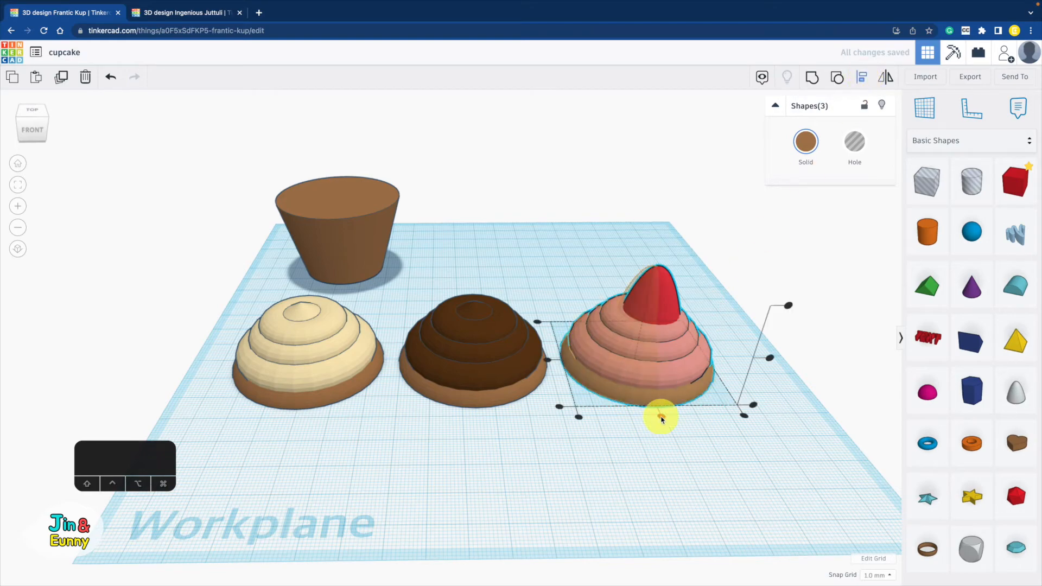
click(662, 417)
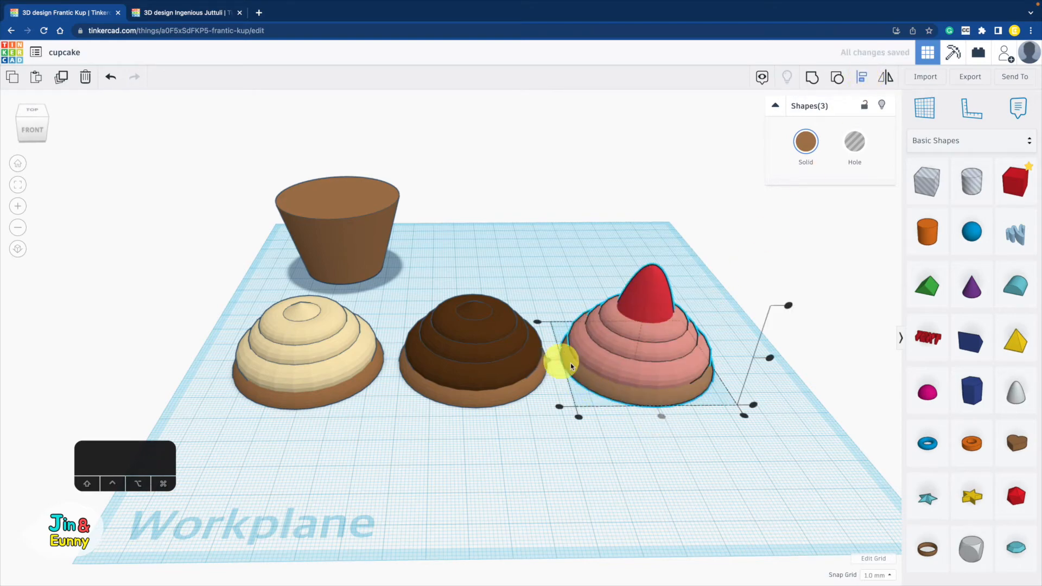
click(806, 413)
mouse_move(802, 411)
right_down()
mouse_move(675, 412)
mouse_move(563, 380)
mouse_move(740, 377)
mouse_move(803, 403)
right_up()
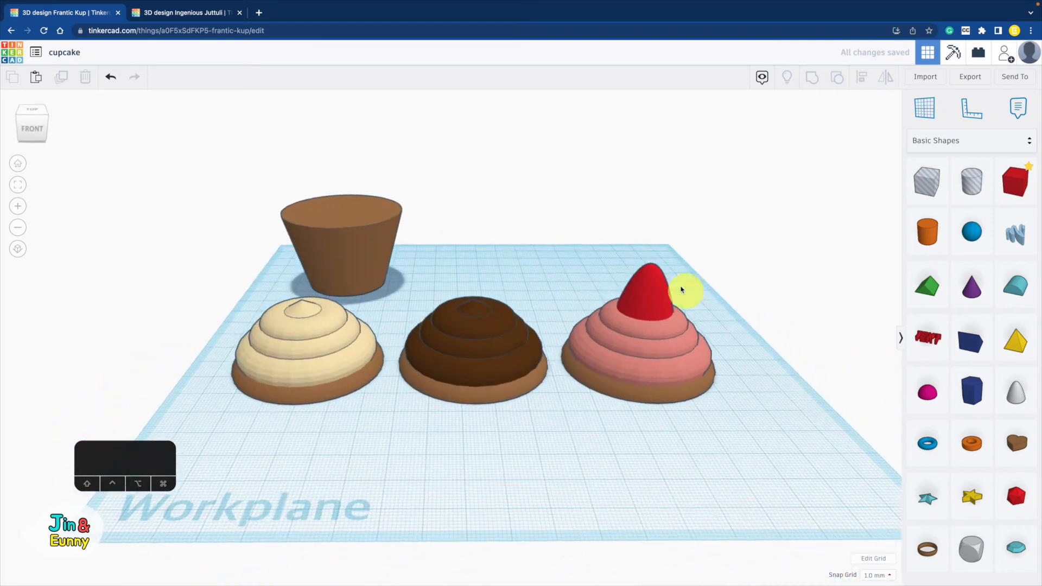
click(655, 272)
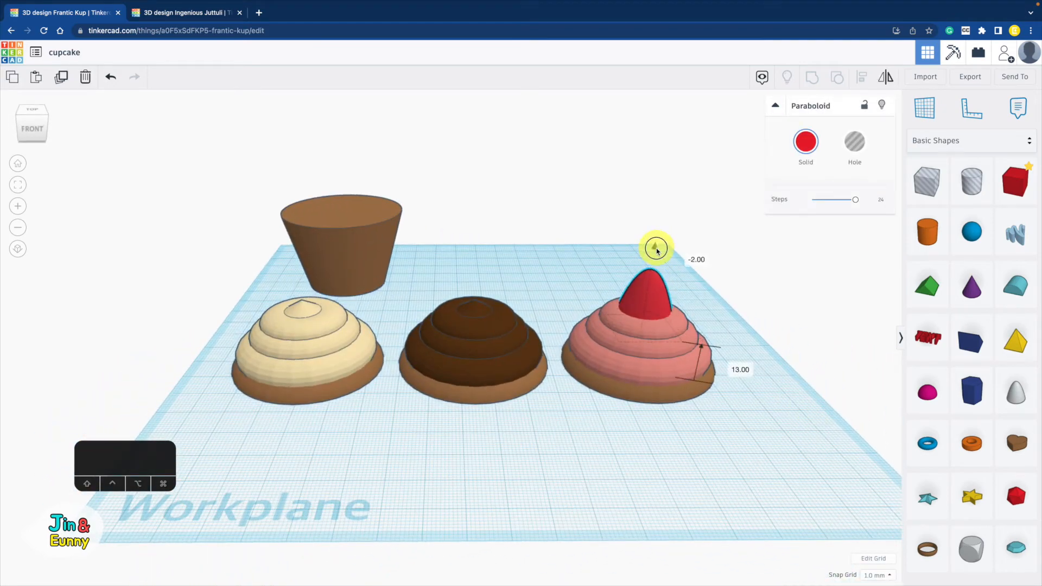
click(742, 332)
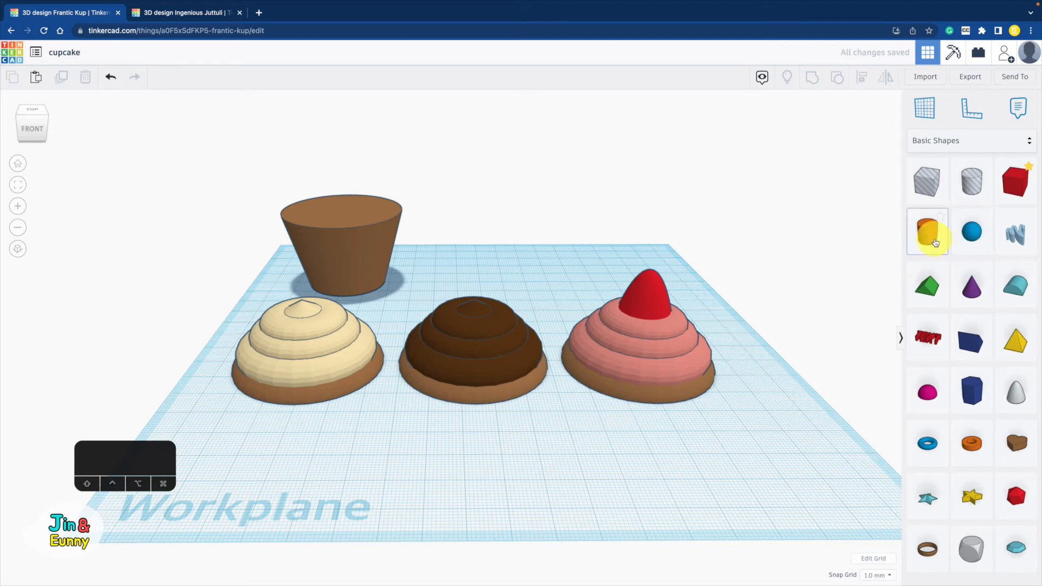
- Add a thin cylinder 1 mm high in front of the chocolate frosting, set it to 12 sides and resize its footprint
drag(935, 242, 534, 455)
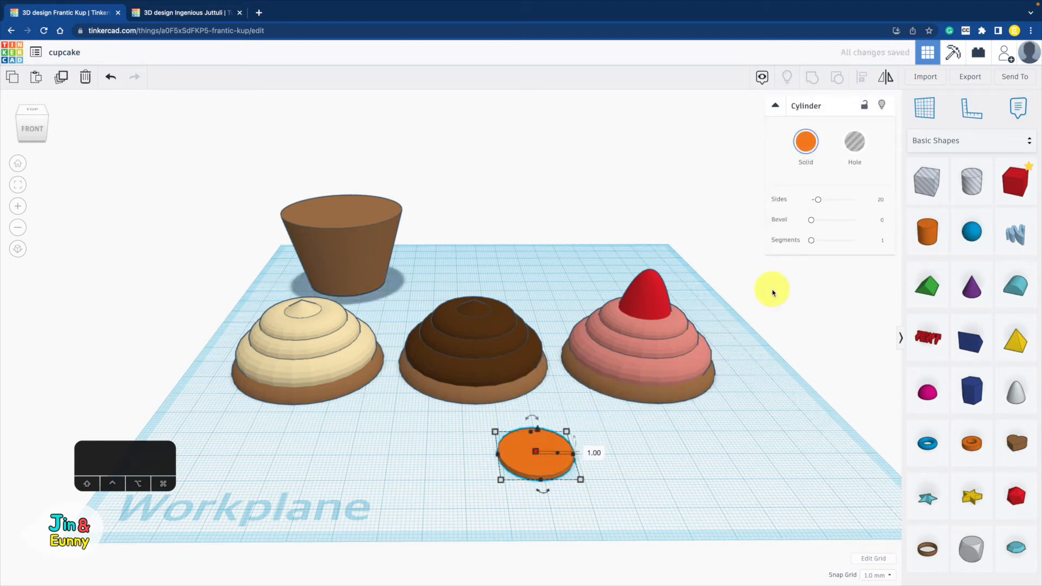
drag(820, 203, 722, 232)
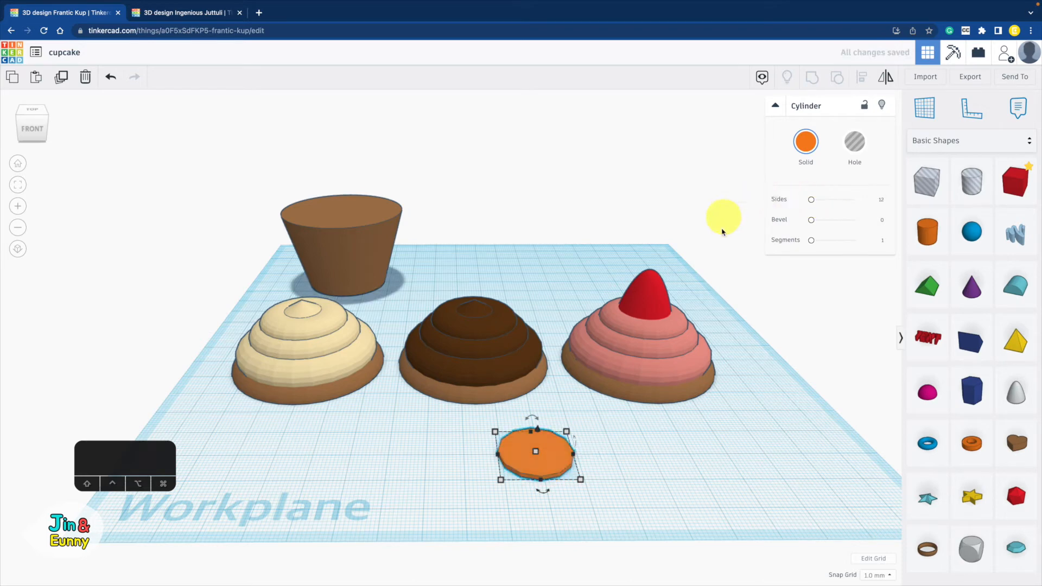
mouse_move(580, 479)
mouse_down()
mouse_move(544, 465)
mouse_move(530, 445)
mouse_move(584, 472)
mouse_up()
scroll(627, 458, down, 3)
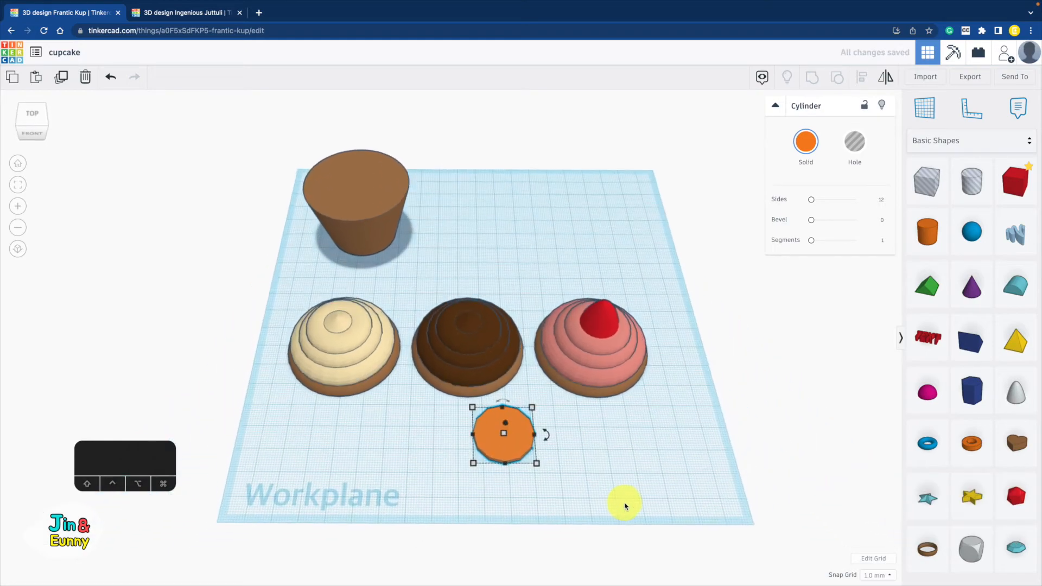
- Add a text shape over the orange disc and shrink it proportionally to roughly the disc's width
click(627, 458)
right_drag(627, 457, 661, 460)
scroll(640, 482, up, 1)
scroll(640, 482, up, 3)
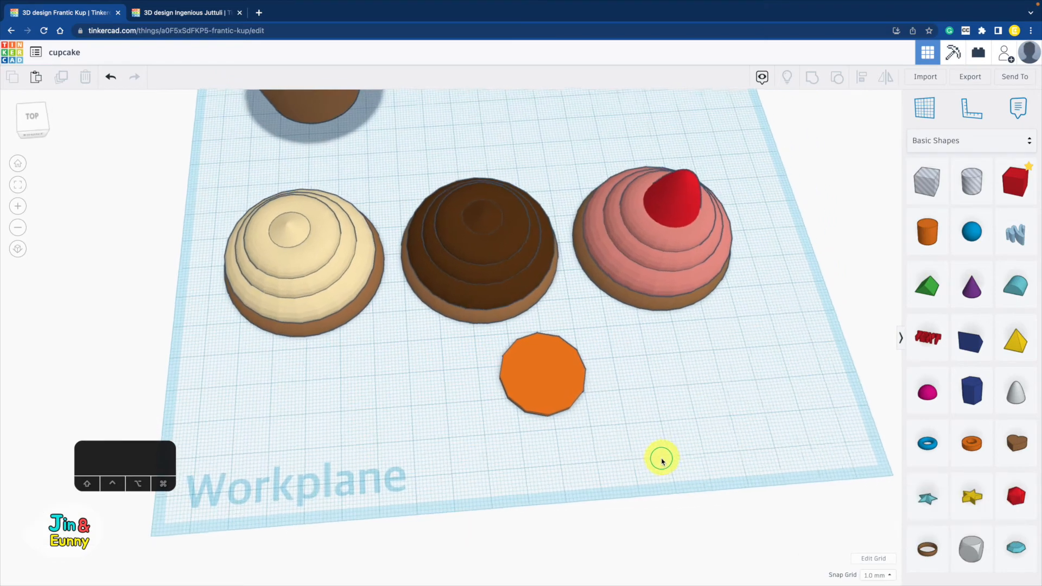
click(929, 345)
drag(928, 346, 558, 374)
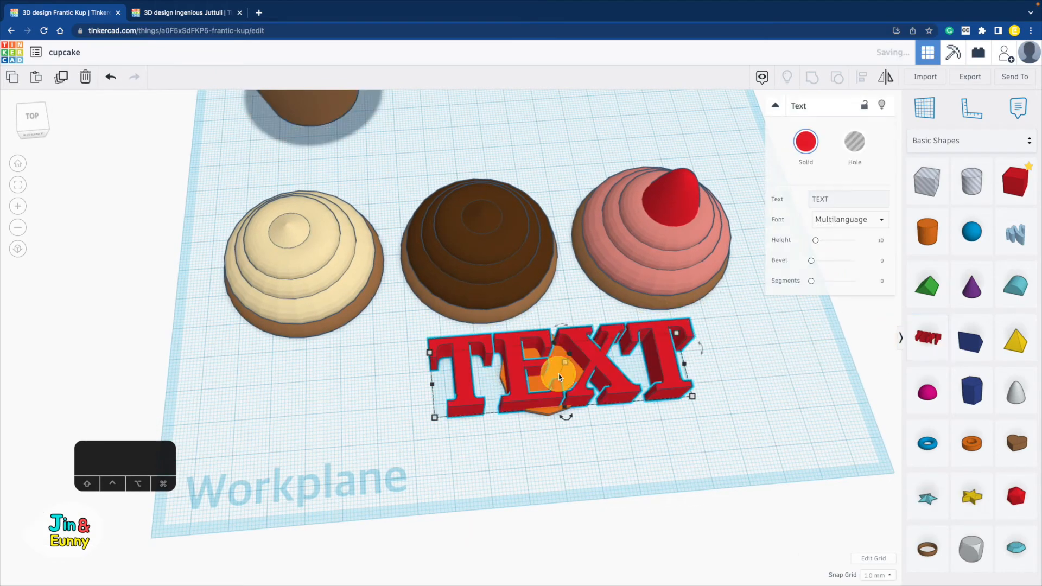
shift+drag(694, 400, 473, 369)
- Change the text to OREO and move it onto the middle of the orange disc
click(838, 199)
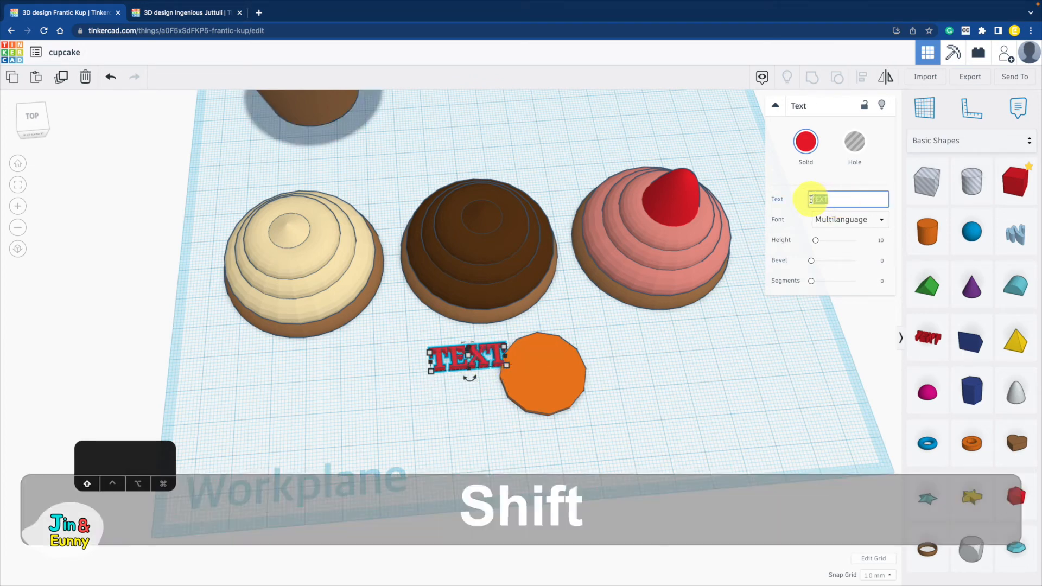
text(OREO)
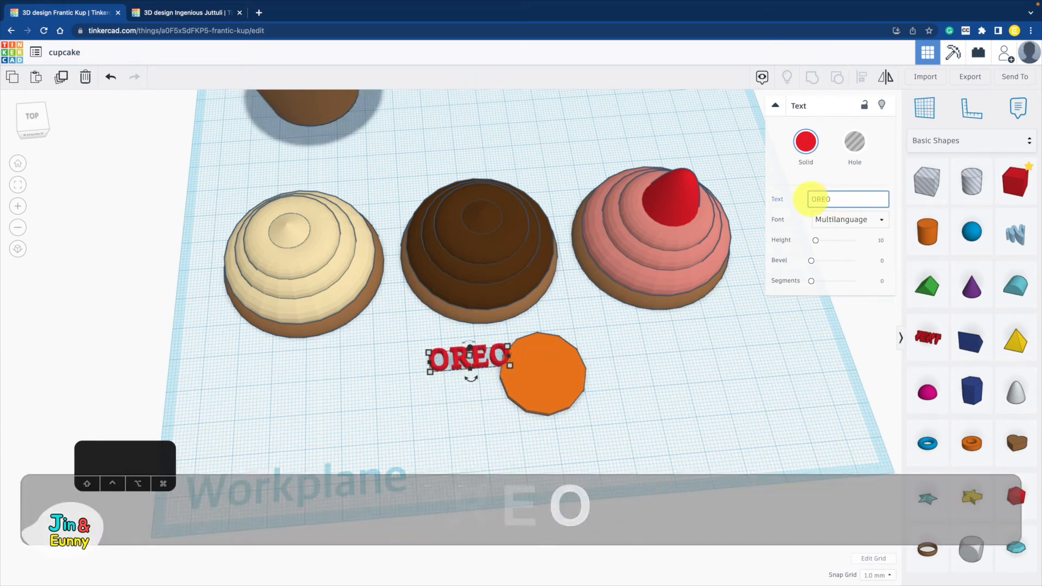
drag(478, 366, 551, 379)
- Colour the OREO text white and the 12-sided disc black
click(818, 154)
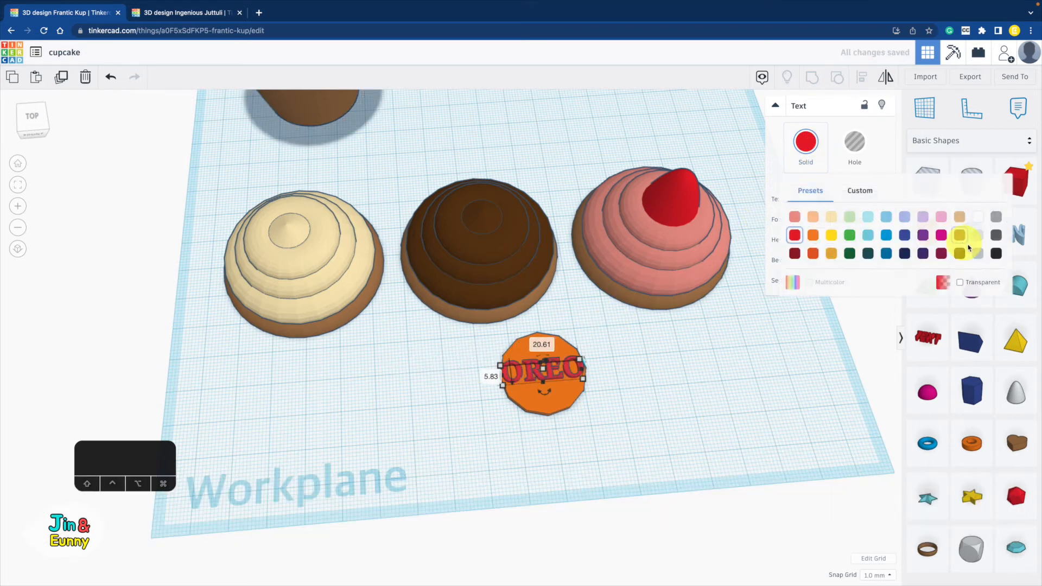
click(978, 217)
click(529, 408)
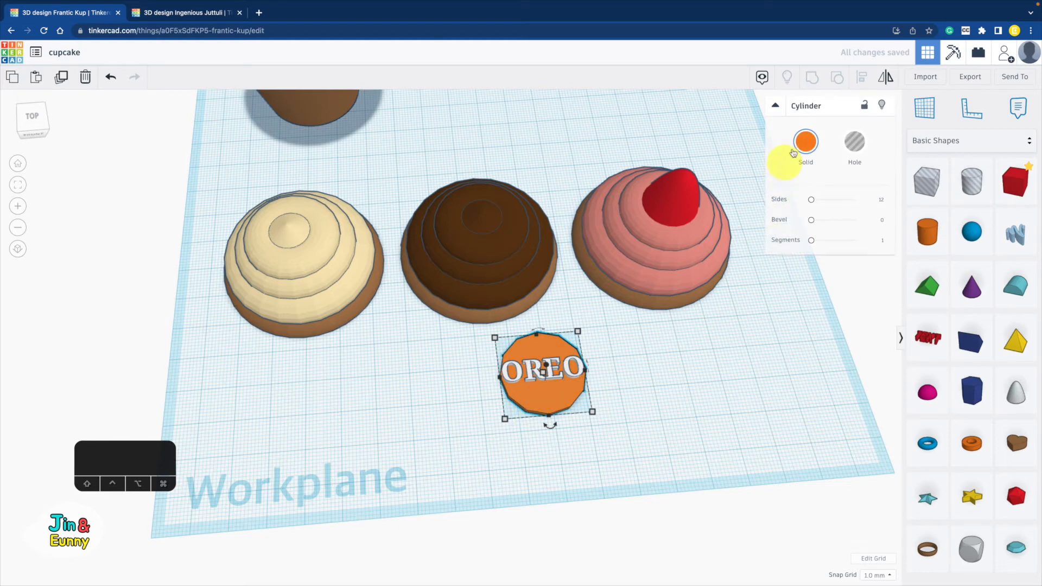
click(807, 142)
click(996, 253)
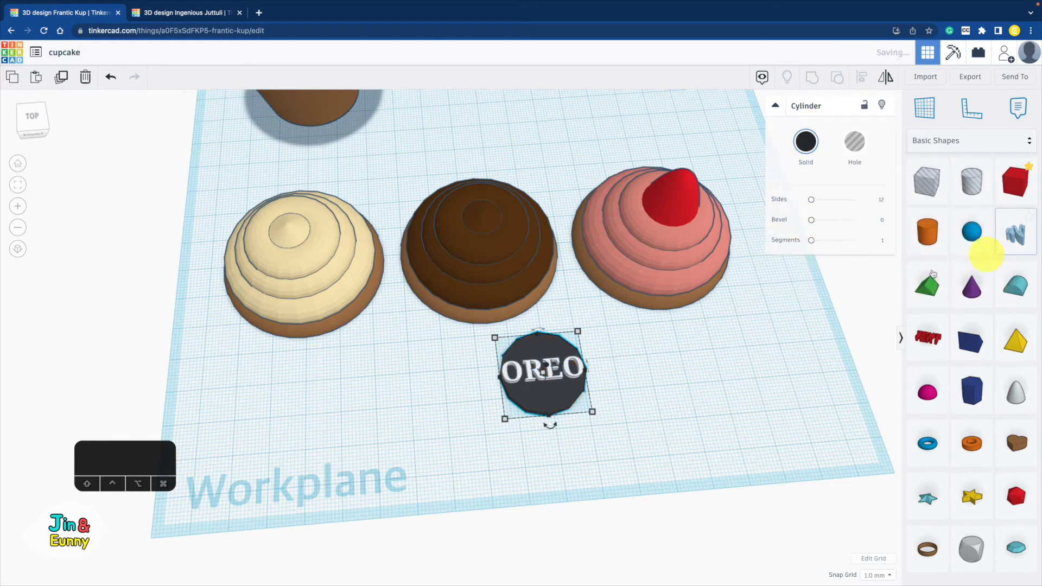
- Group the OREO text with the black disc and enable Multicolor so both parts keep their own colours
shift+click(557, 365)
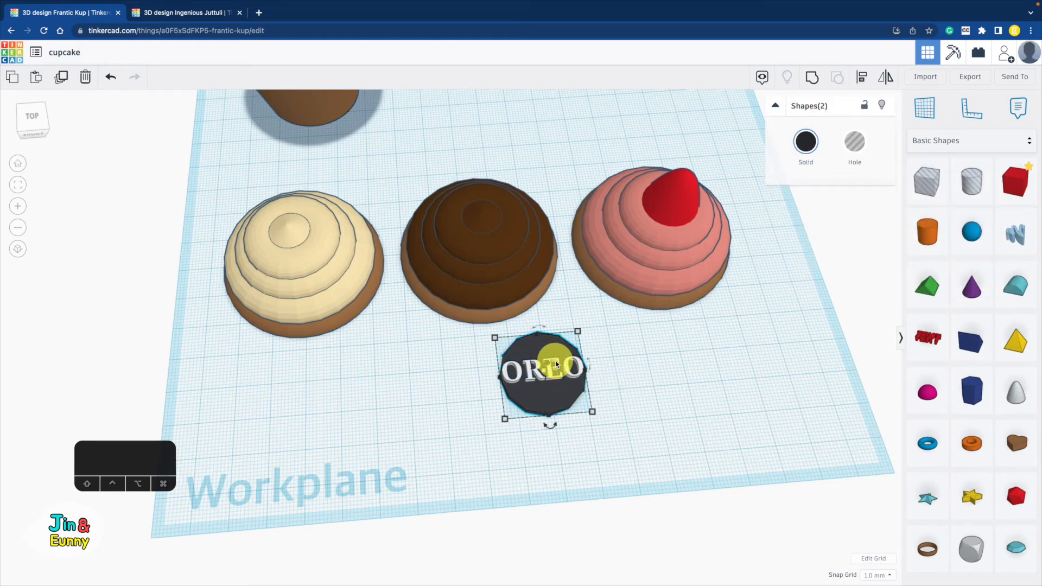
right_drag(559, 364, 521, 349)
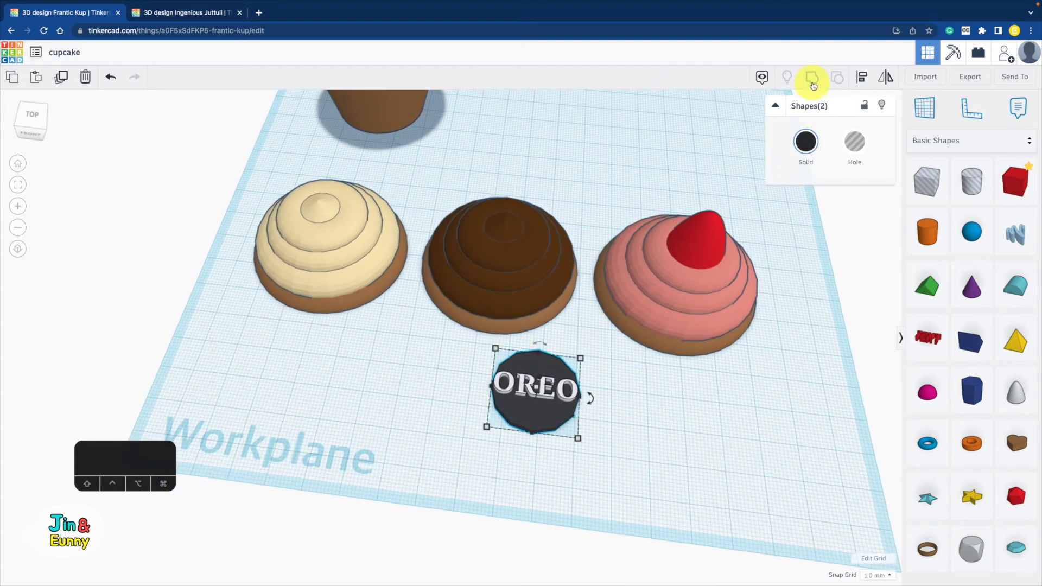
click(813, 82)
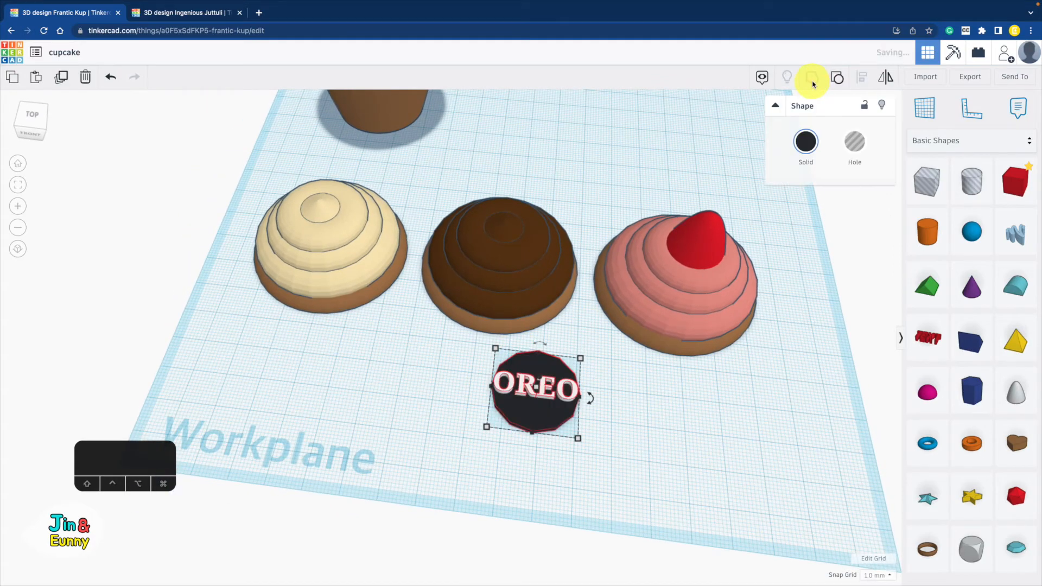
click(805, 145)
click(810, 282)
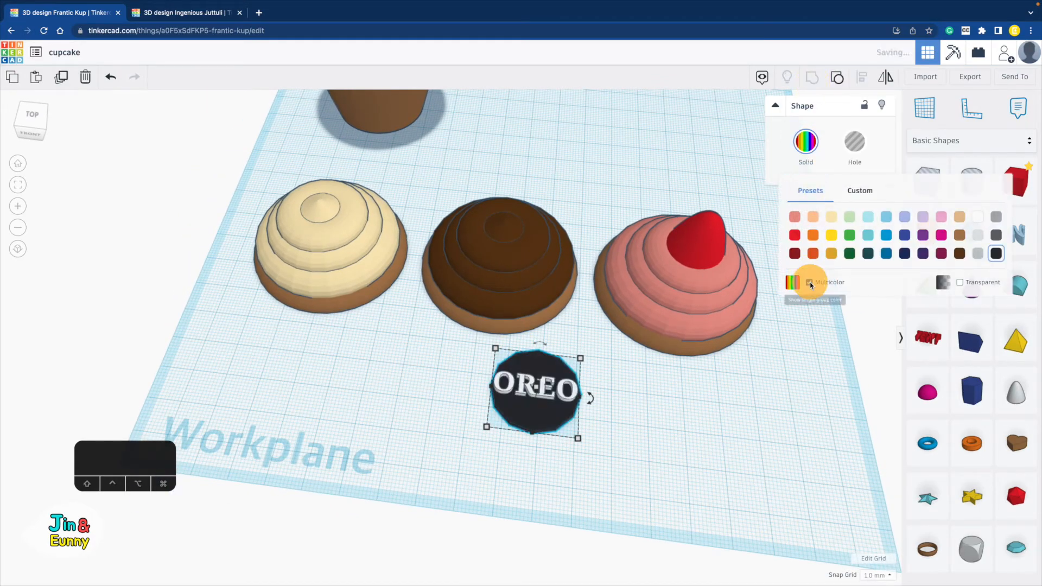
click(785, 396)
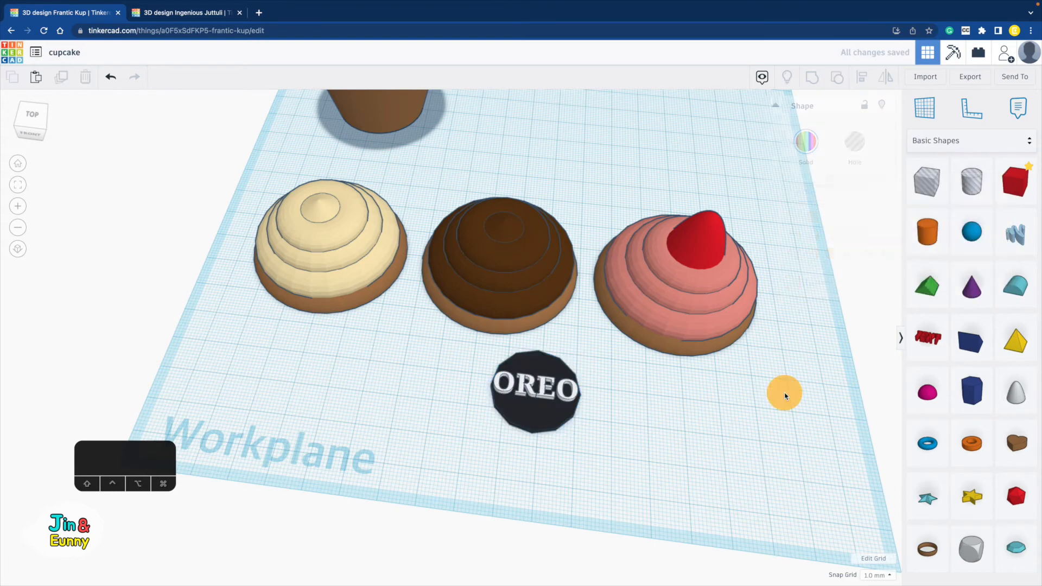
- Stand the OREO disc upright, tilt it sideways by 22° and set it into the top of the chocolate frosting
click(505, 392)
right_drag(505, 390, 479, 375)
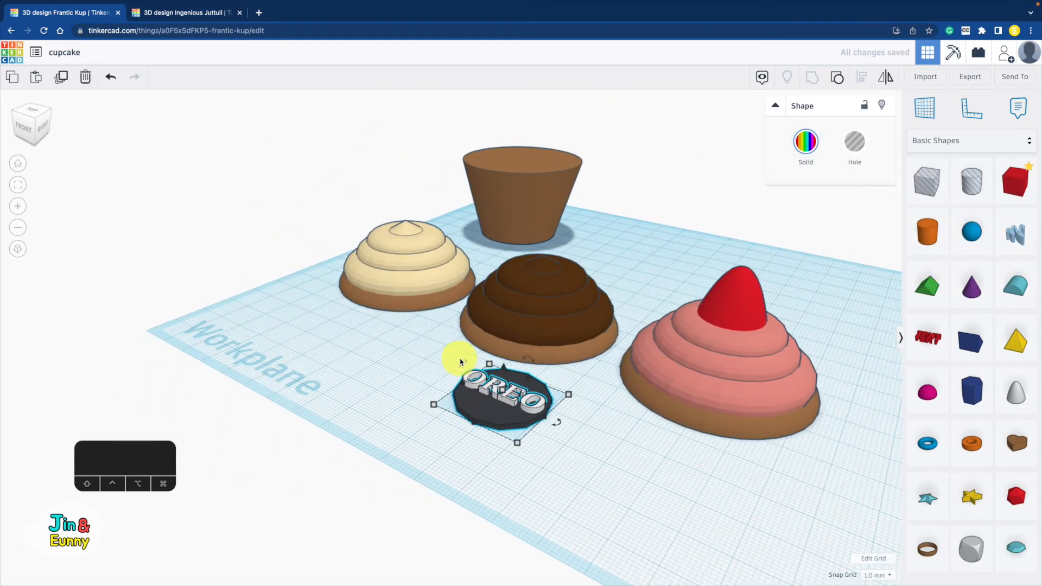
drag(461, 362, 582, 344)
right_drag(581, 344, 657, 360)
drag(561, 244, 616, 153)
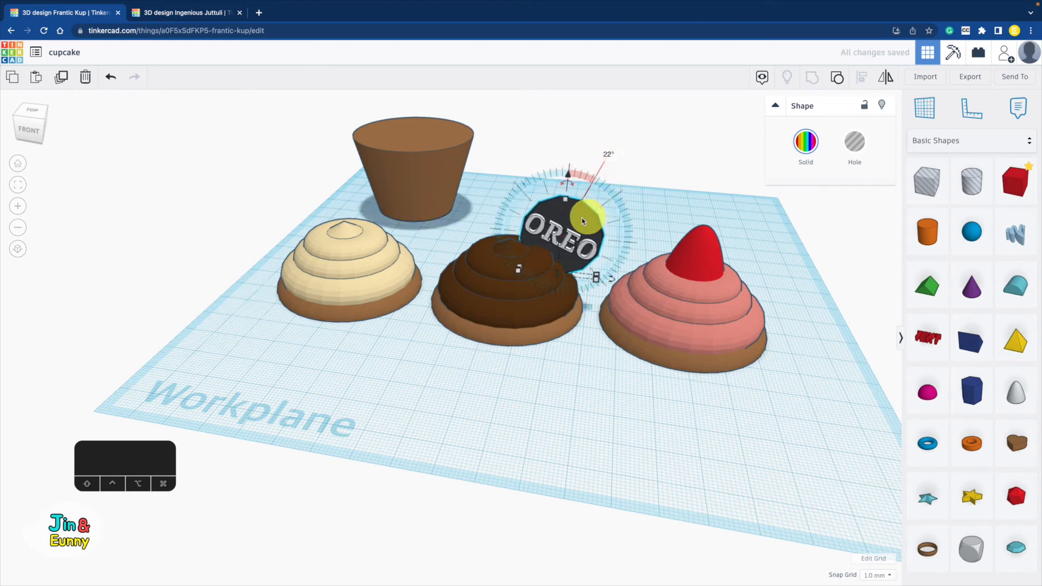
drag(583, 220, 566, 219)
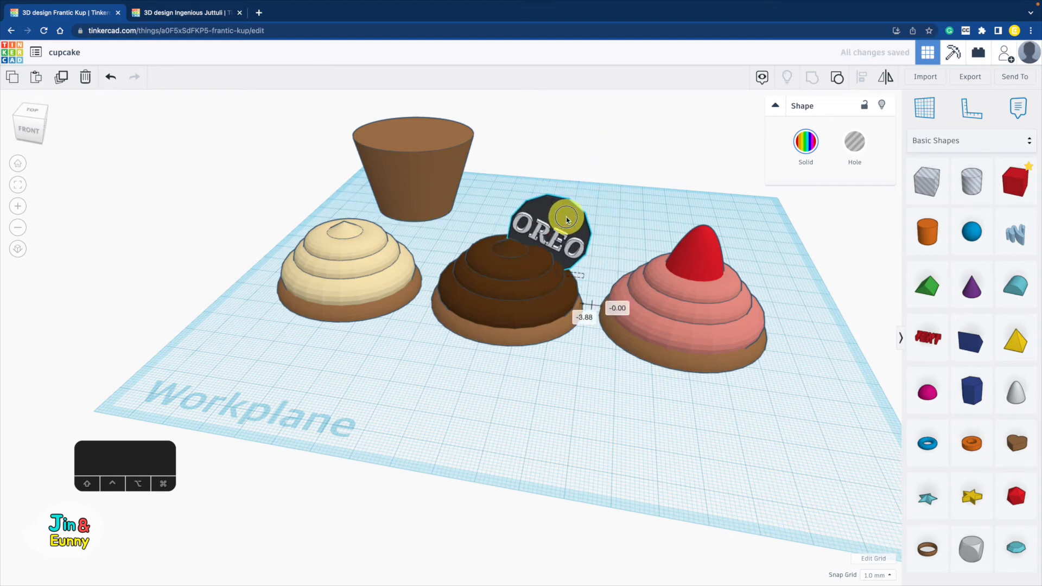
click(559, 392)
right_drag(559, 389, 614, 392)
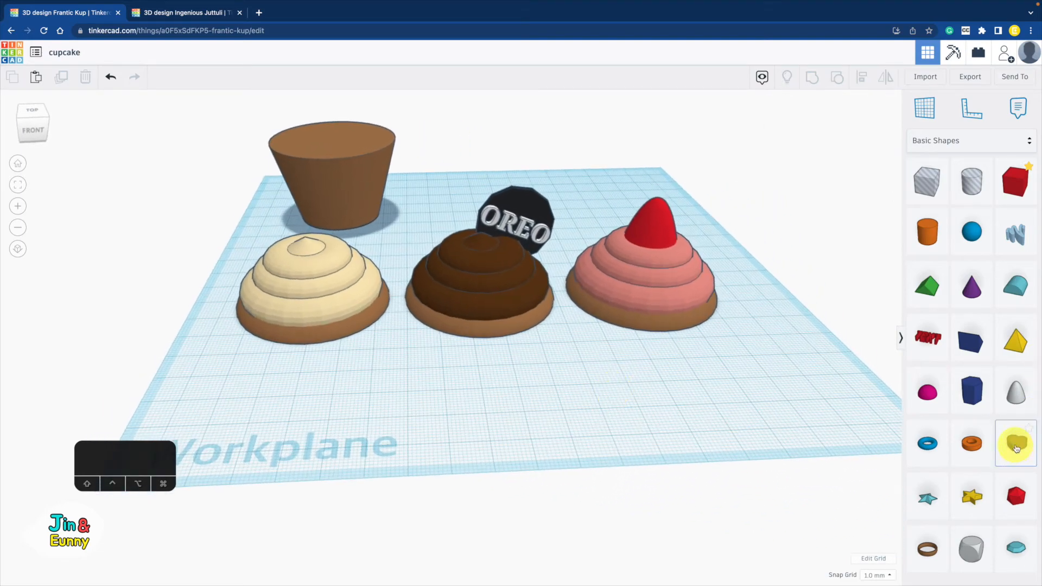
- Add a heart in front of the cupcake tops, flatten it to 3 mm thick and colour it salmon pink
drag(1017, 448, 510, 353)
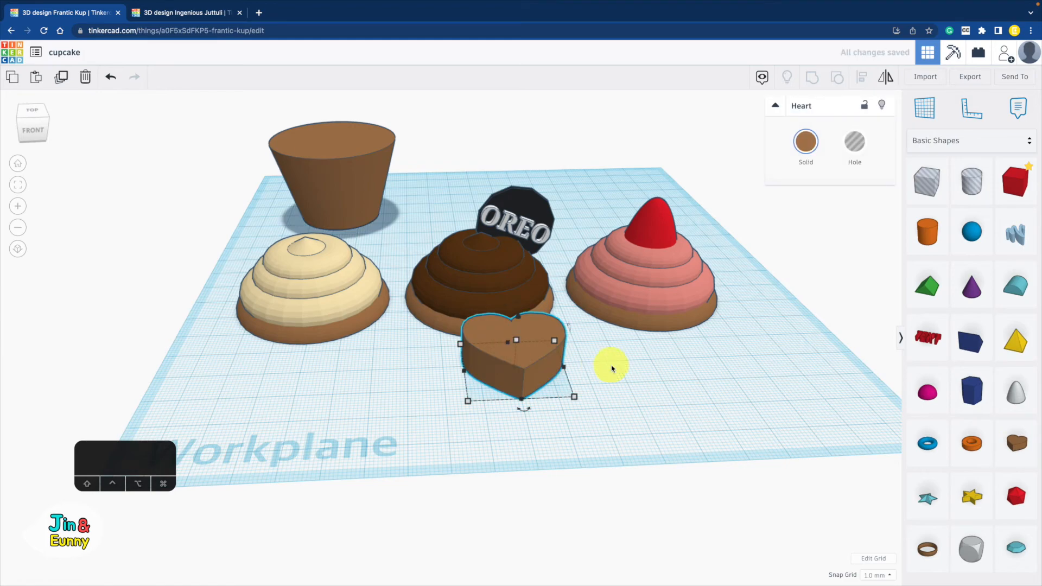
right_drag(611, 369, 563, 397)
drag(518, 366, 518, 374)
click(804, 154)
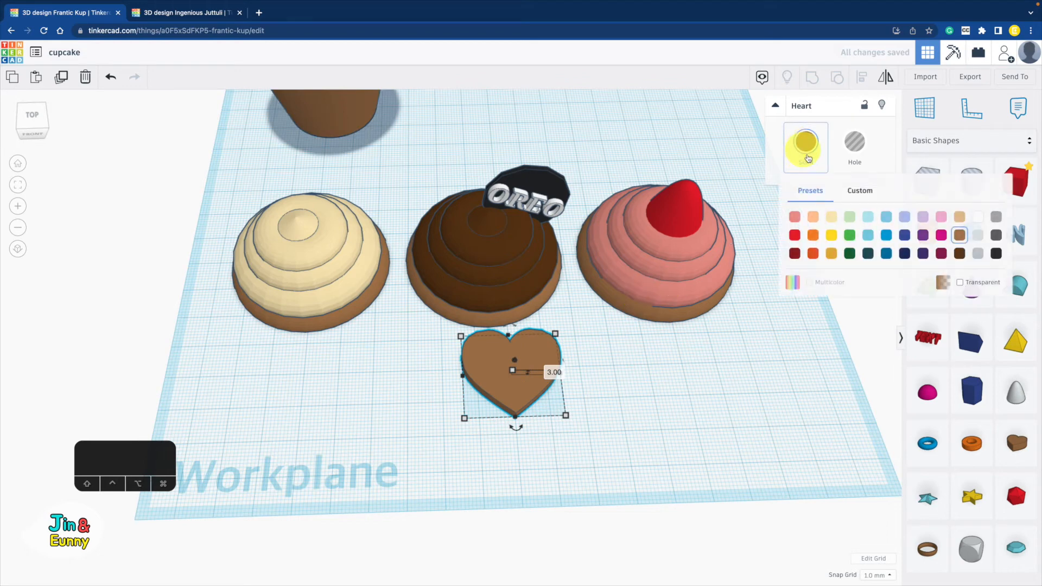
click(794, 218)
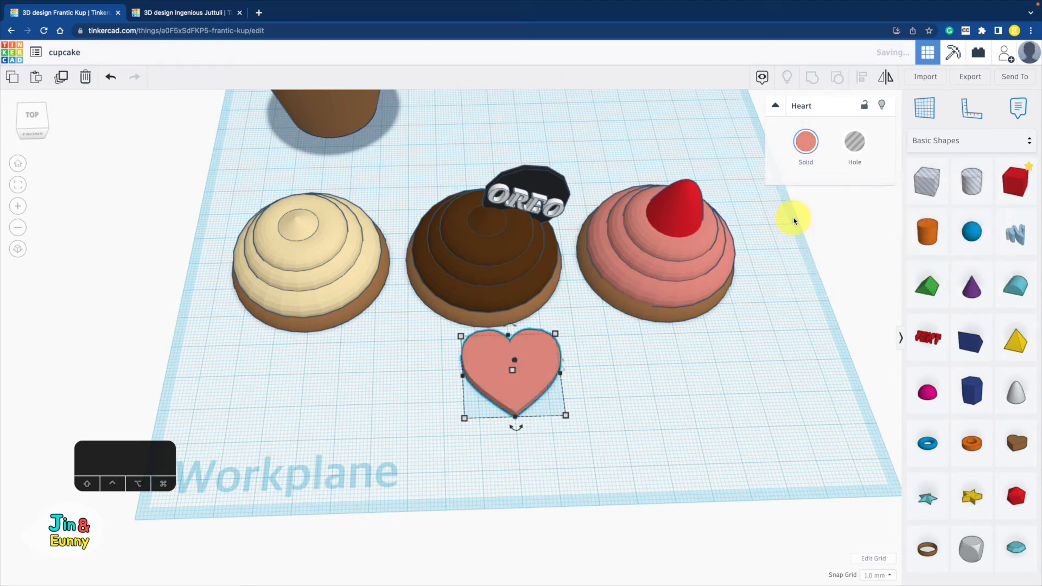
- Stand the heart upright on top of the cream frosting and shrink it proportionally
drag(539, 379, 339, 373)
right_drag(339, 372, 286, 279)
drag(286, 279, 413, 136)
mouse_move(377, 324)
right_down()
mouse_move(496, 296)
mouse_move(360, 284)
mouse_move(359, 320)
right_up()
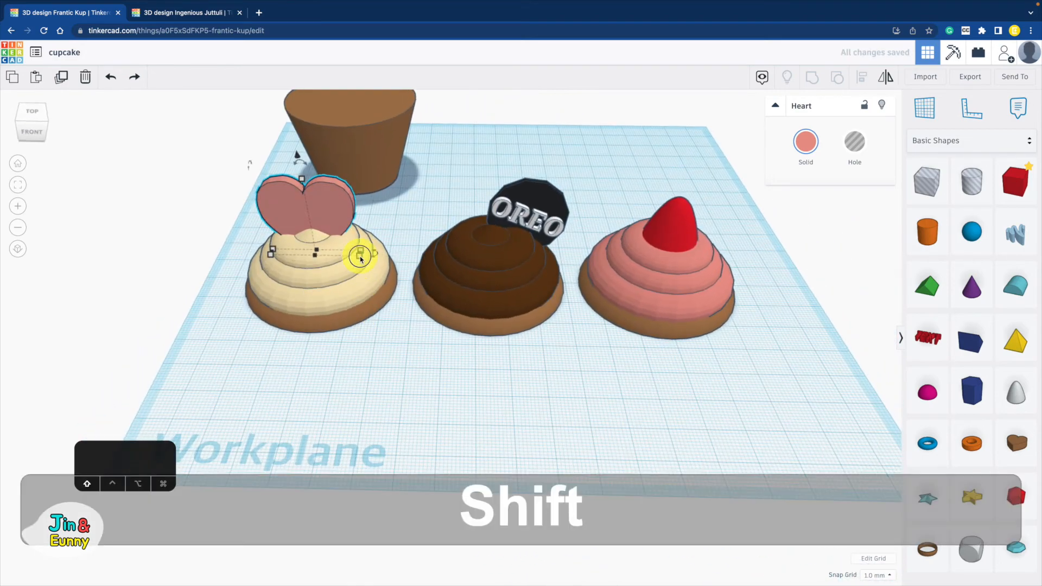
shift+drag(360, 254, 328, 223)
drag(303, 186, 302, 171)
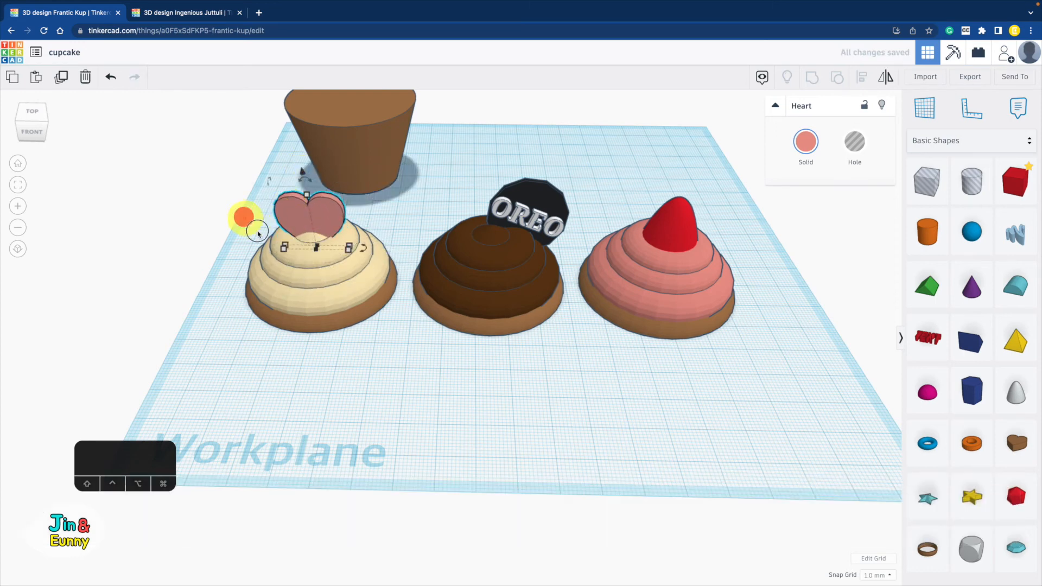
- Align the heart, cream frosting and brown half-sphere on their centres in both horizontal directions
drag(328, 336, 329, 336)
click(866, 83)
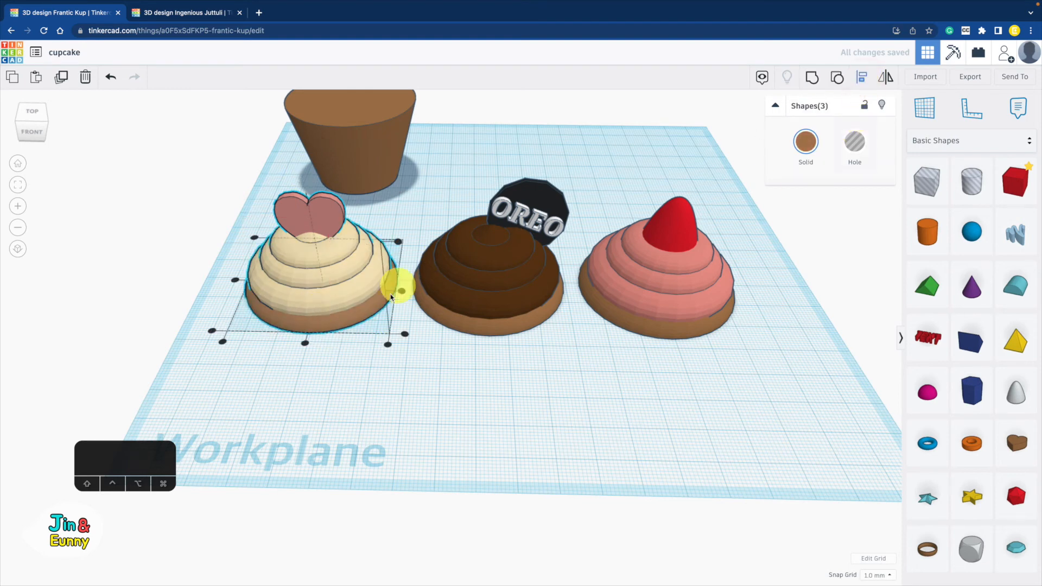
click(305, 343)
click(235, 281)
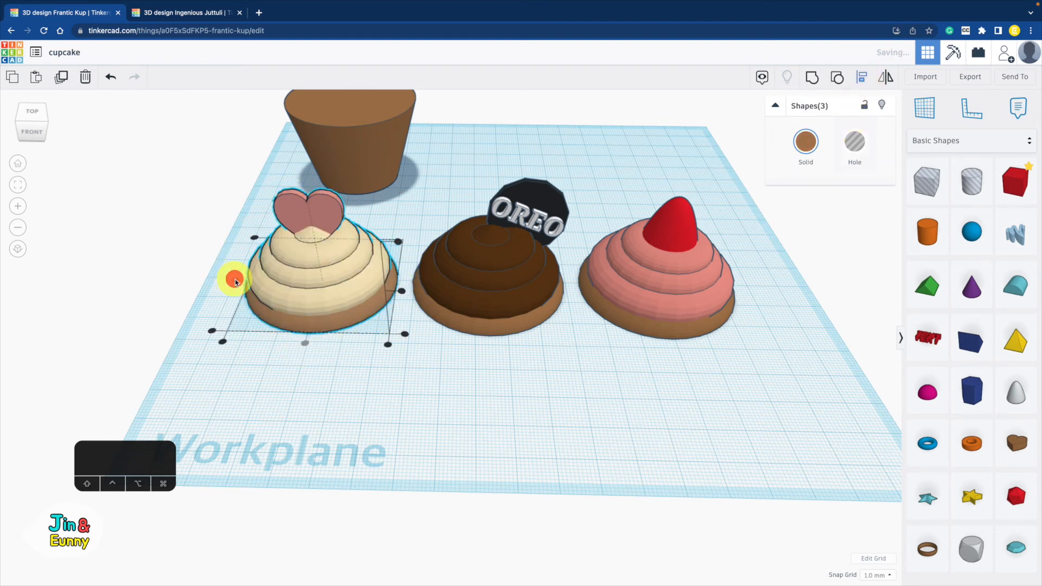
click(489, 377)
- Duplicate the brown cone base twice to make a row of three equally spaced bases behind the tops
right_drag(450, 361, 445, 330)
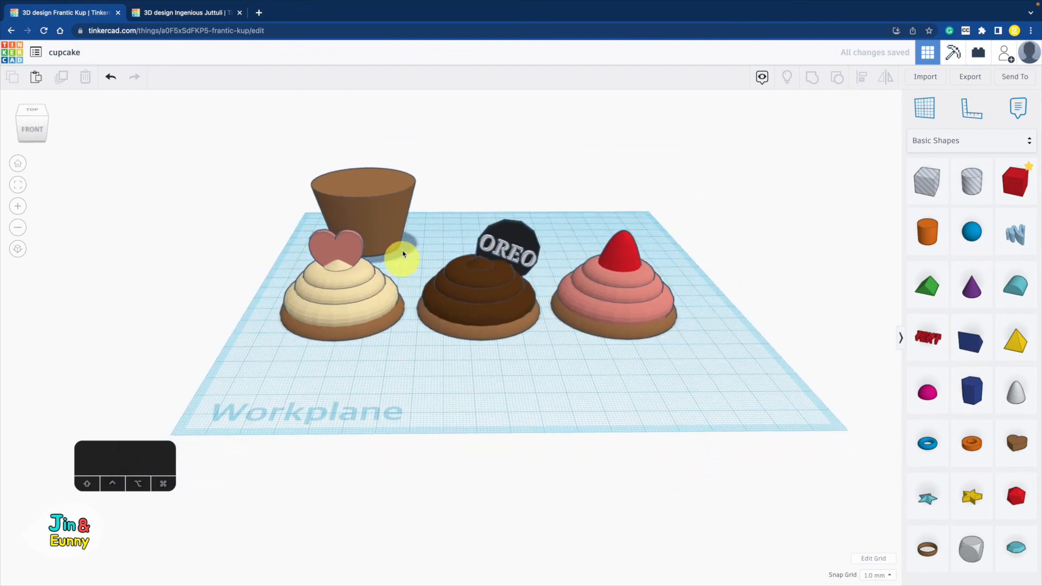
click(395, 227)
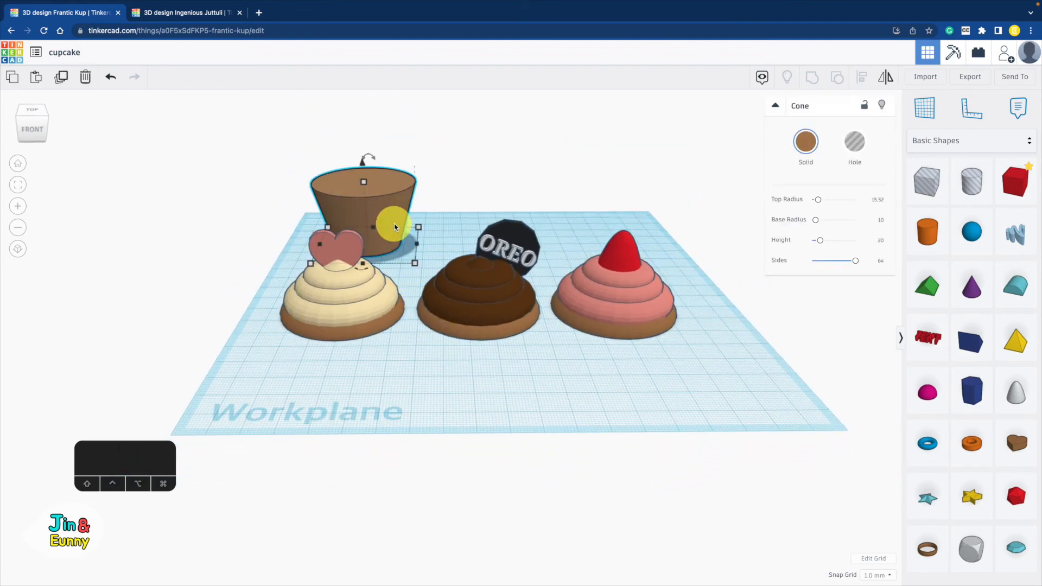
key(ctrl+d)
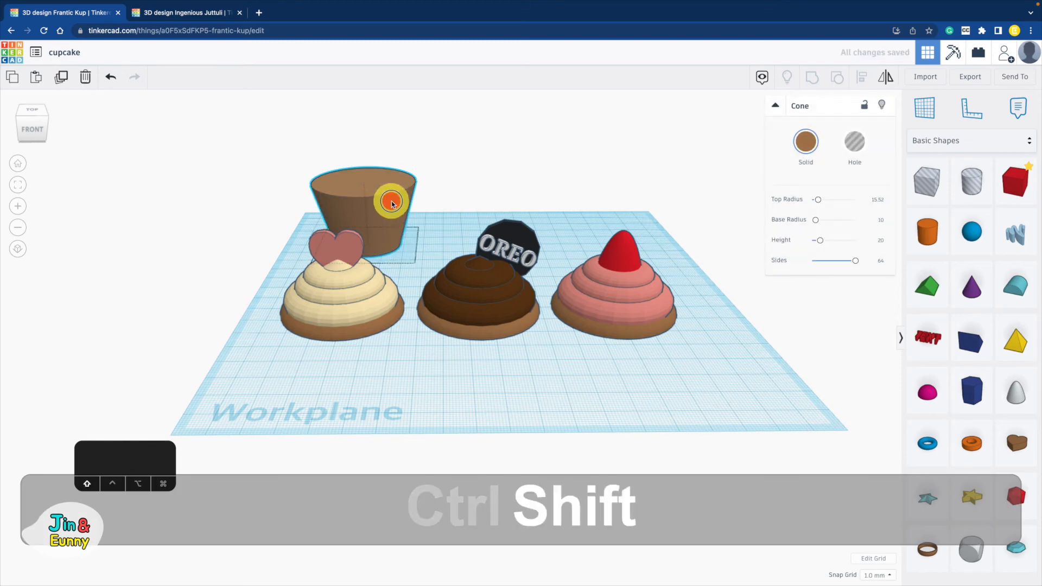
shift+drag(392, 223, 511, 209)
key(ctrl+d)
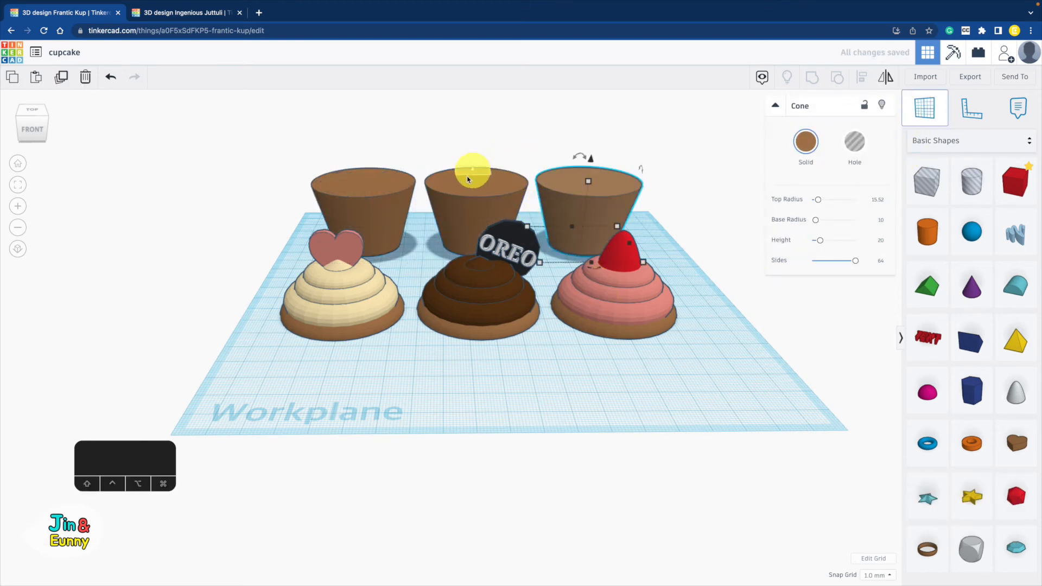
- Place a workplane on the top face of a cone base and drop the strawberry cupcake top onto it
right_drag(466, 182, 630, 440)
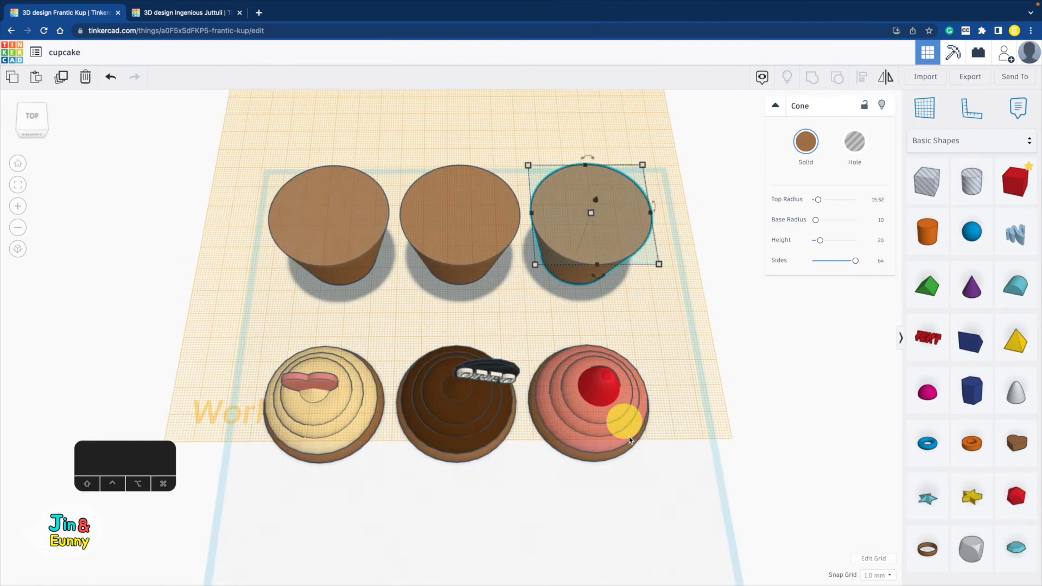
click(569, 345)
key(d)
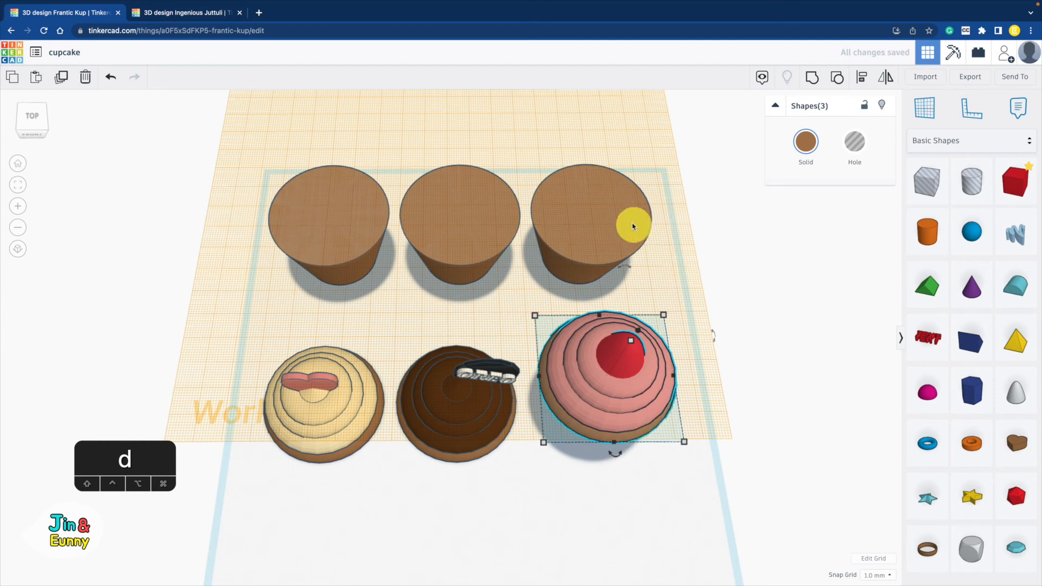
- Centre the strawberry cupcake top and the cone base behind it on each other in both horizontal directions
shift+click(632, 226)
click(862, 76)
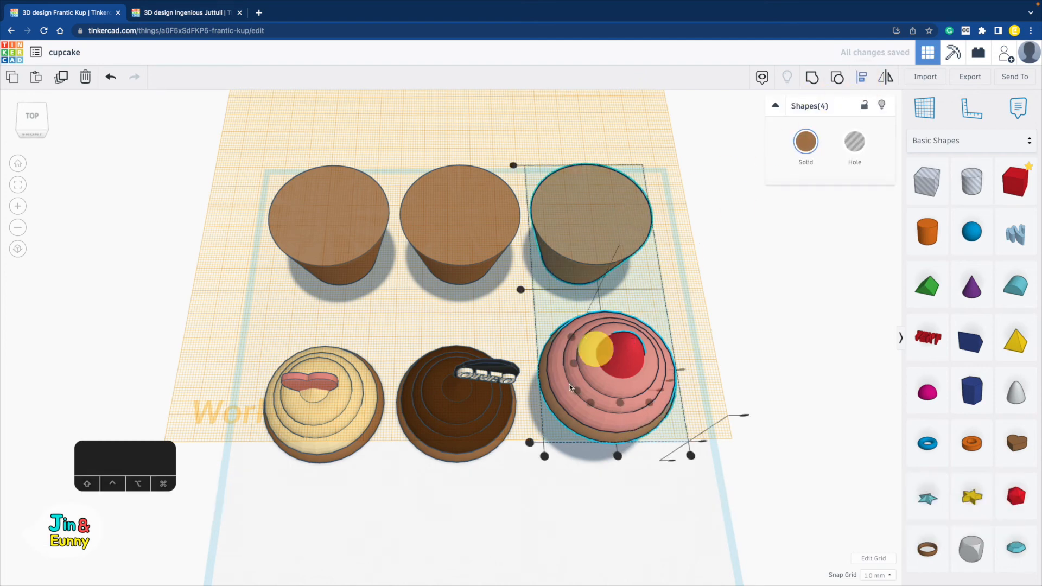
click(618, 455)
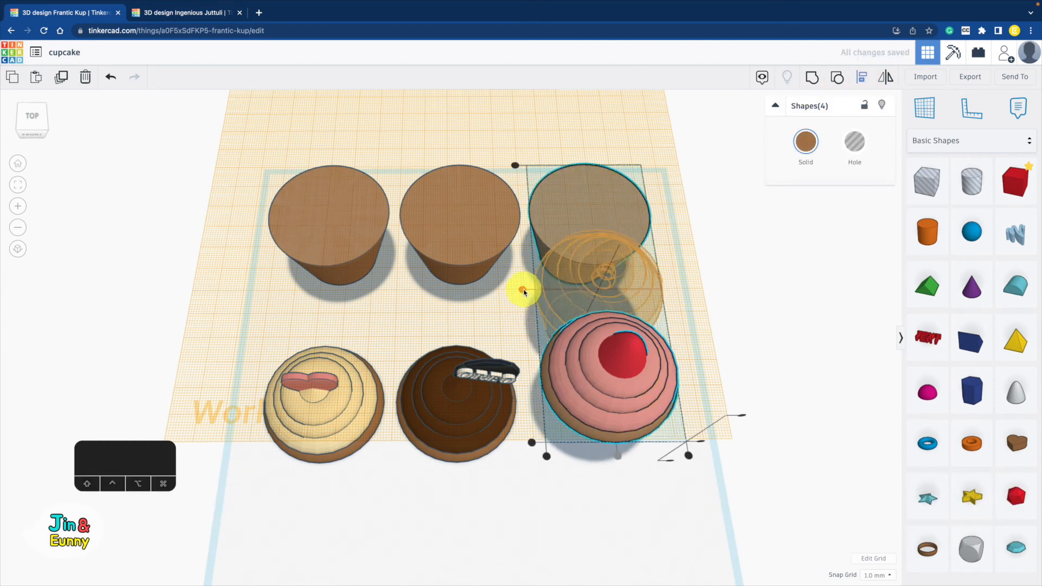
click(522, 290)
click(488, 305)
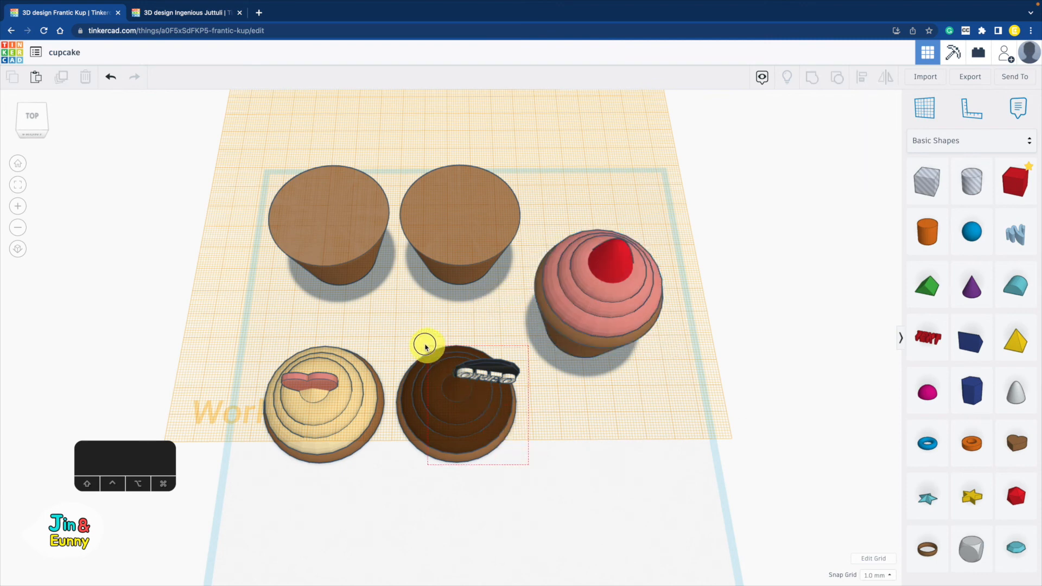
- Drop the chocolate OREO top onto the raised workplane and centre it on the middle cone base
click(424, 350)
key(d)
shift+click(477, 203)
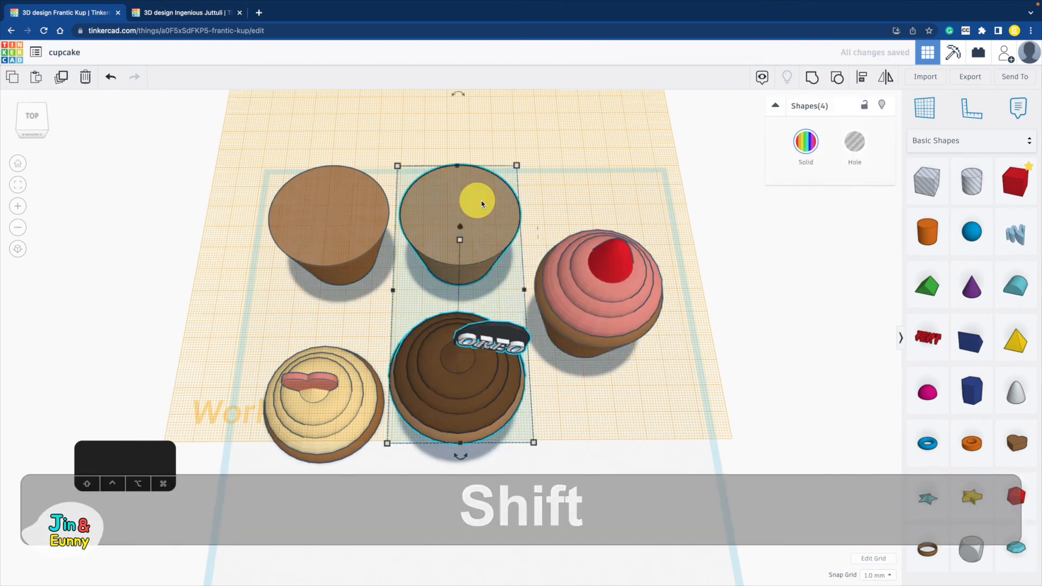
click(861, 77)
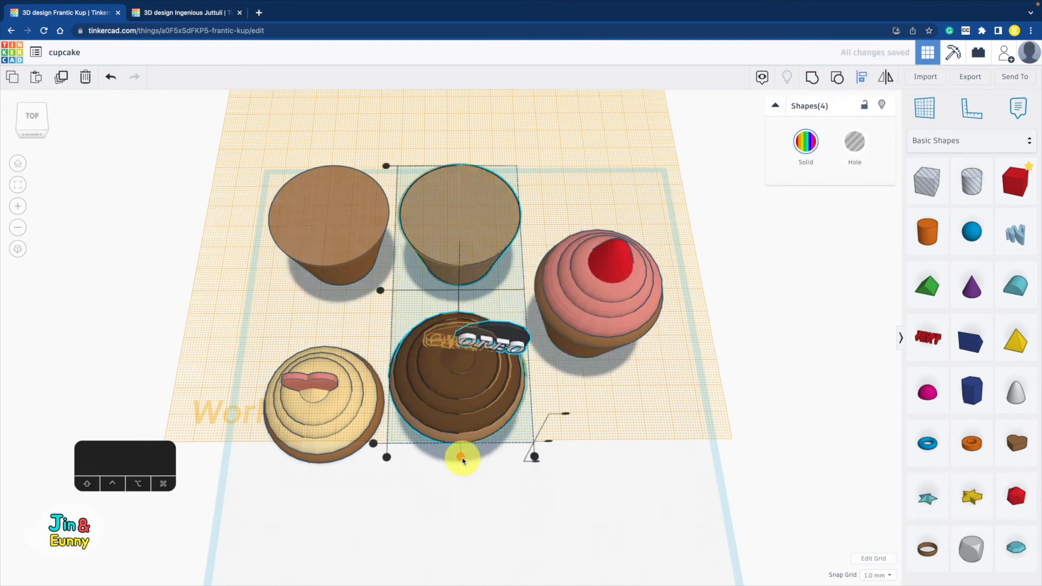
click(383, 291)
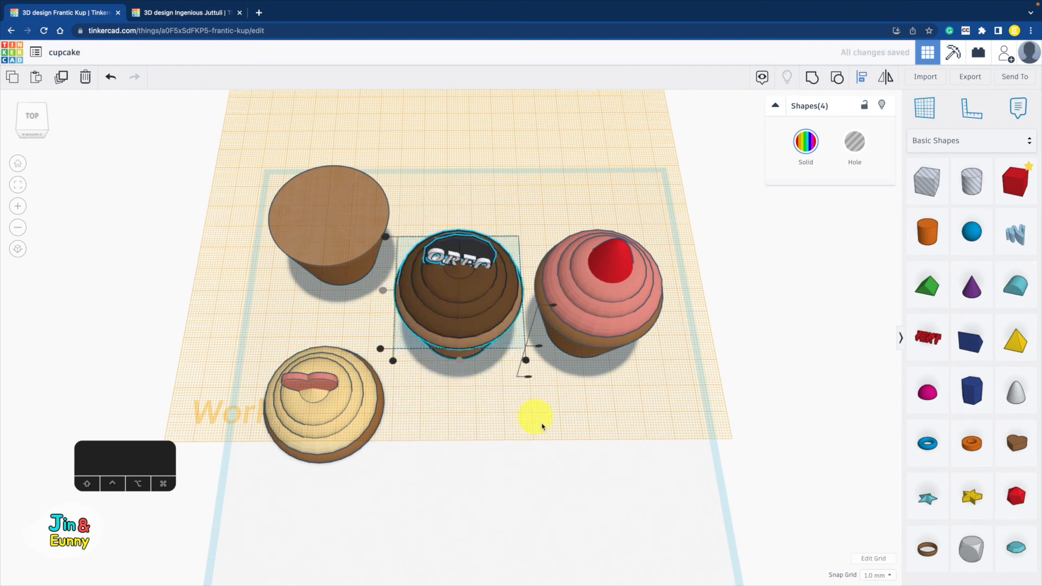
click(545, 430)
- Drop the cream top with the heart onto the raised workplane and centre it on the remaining cone base
click(272, 358)
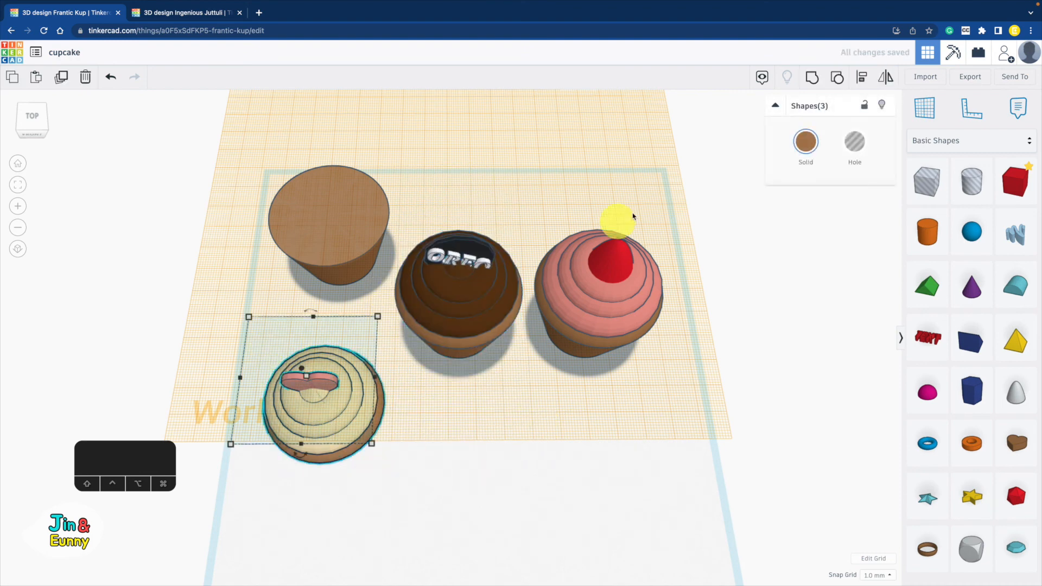
key(d)
shift+click(343, 233)
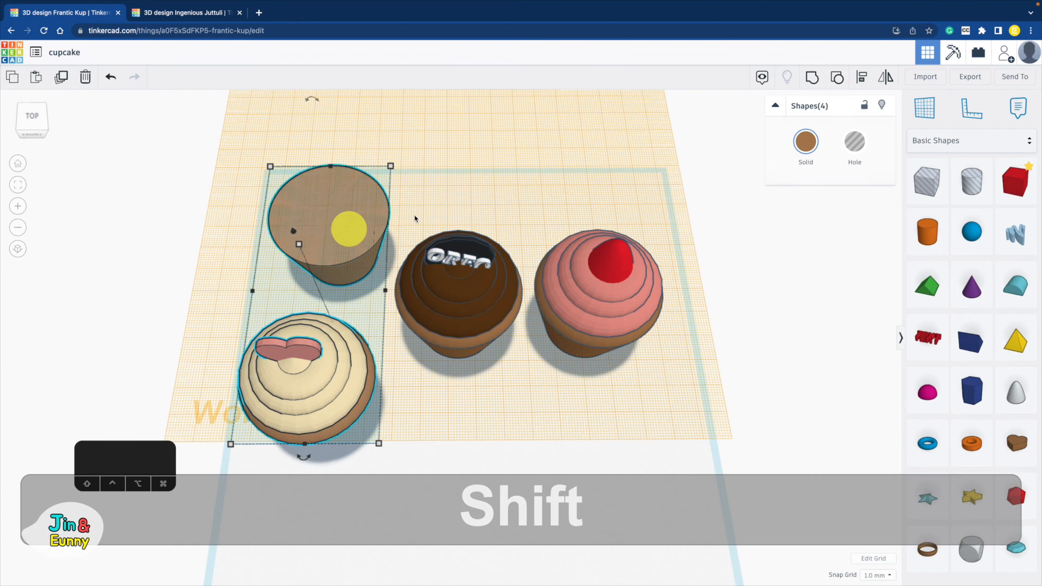
click(862, 76)
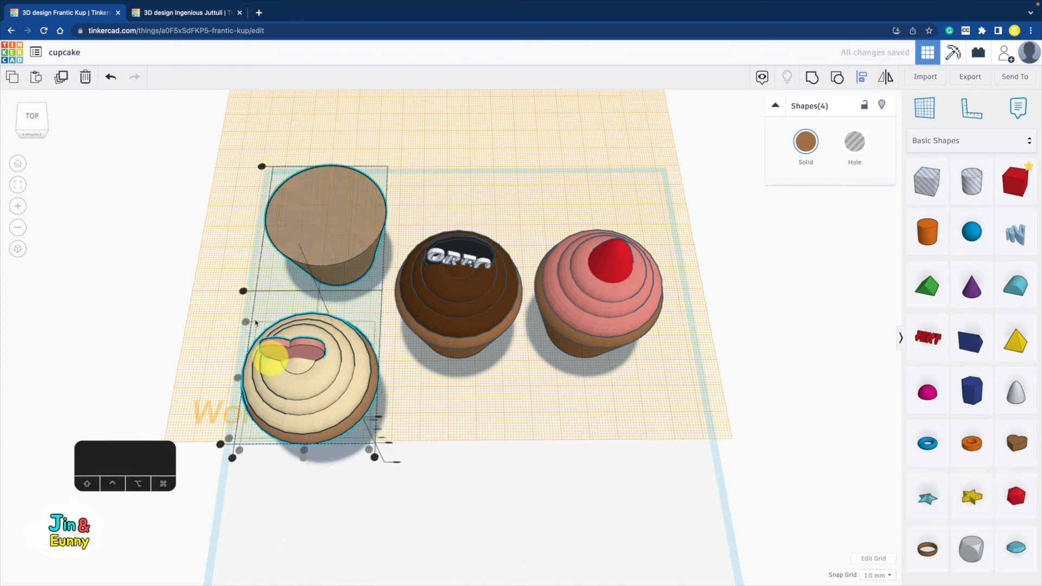
click(242, 292)
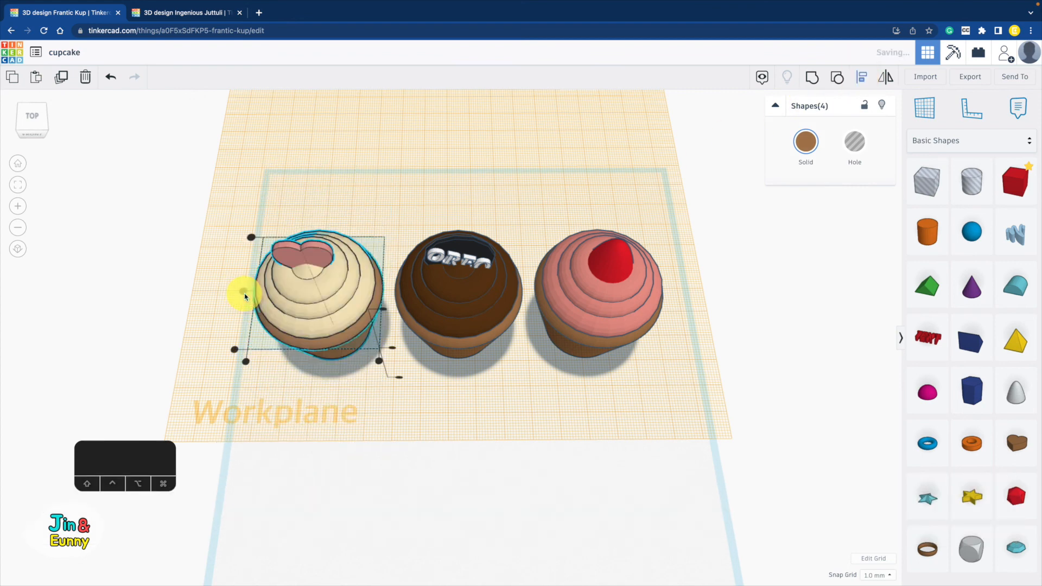
click(479, 437)
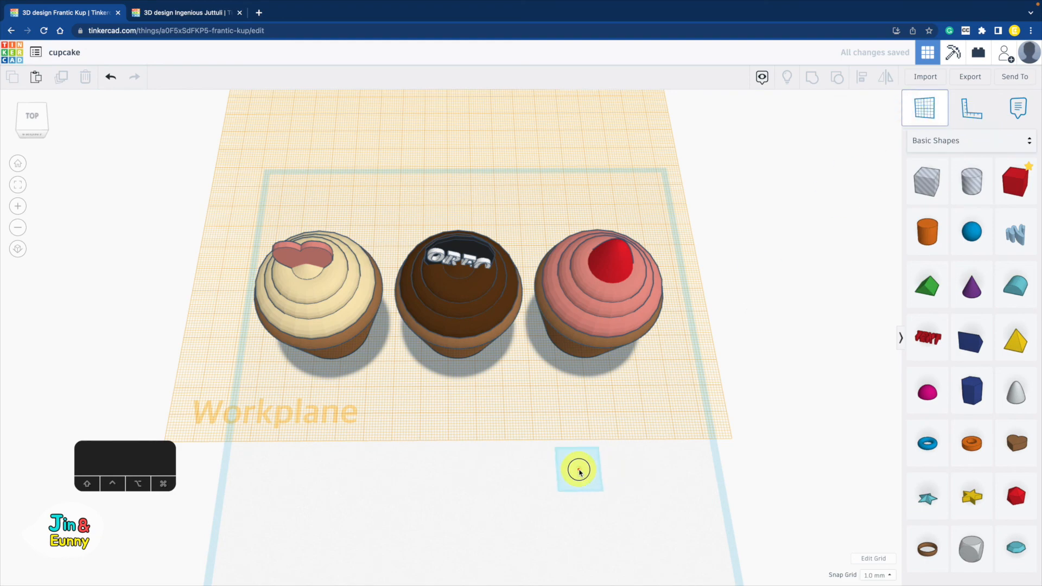
- Reset the workplane to the original base grid and hide the shape library to show the finished cupcakes
click(577, 470)
click(900, 337)
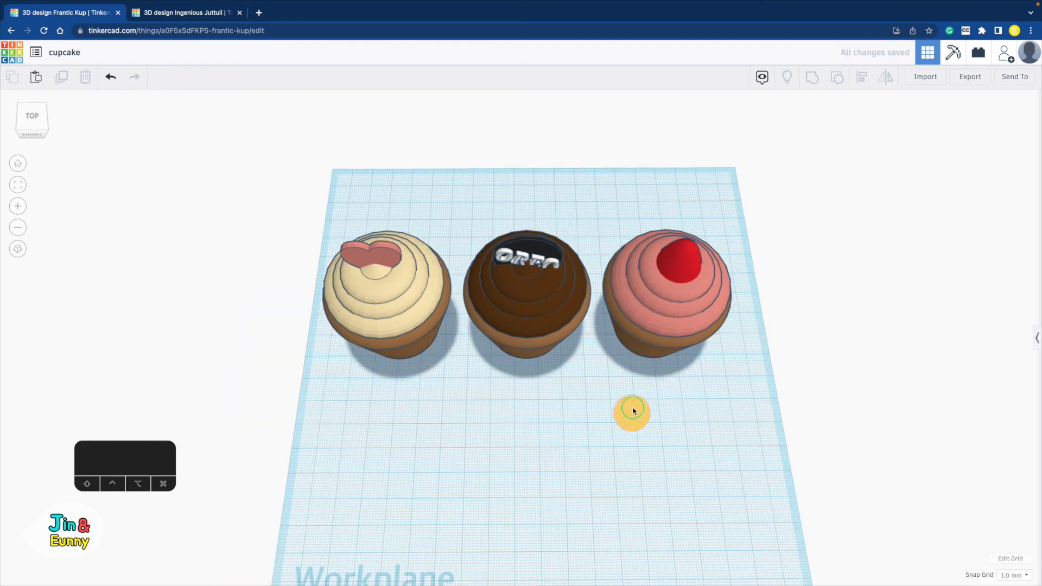
right_drag(633, 411, 637, 321)
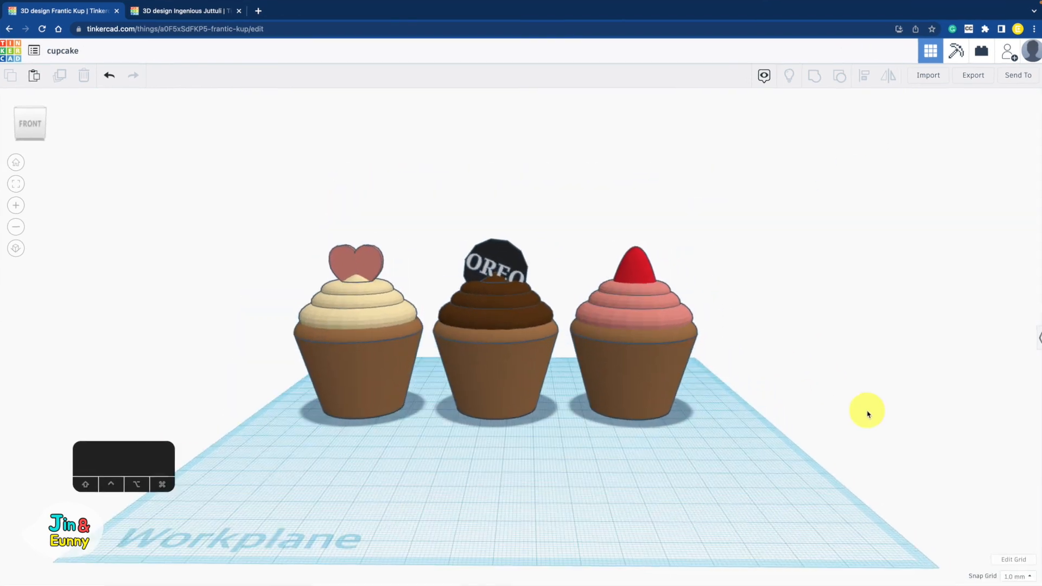